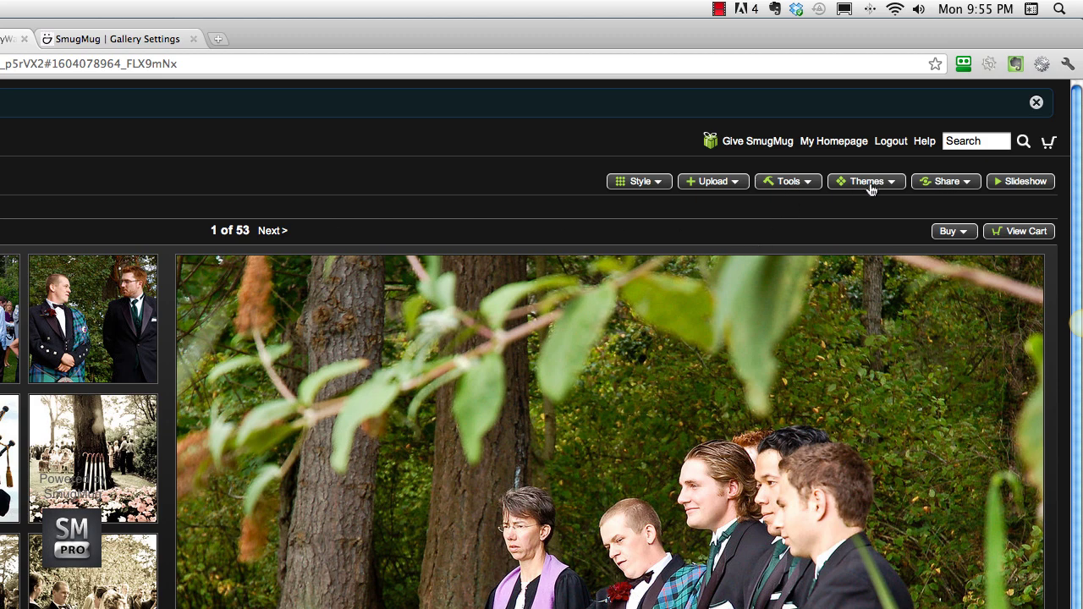
Open the Tools menu for the Britney and Mark wedding gallery.
{"action": "left_click", "coordinate": [796, 186]}
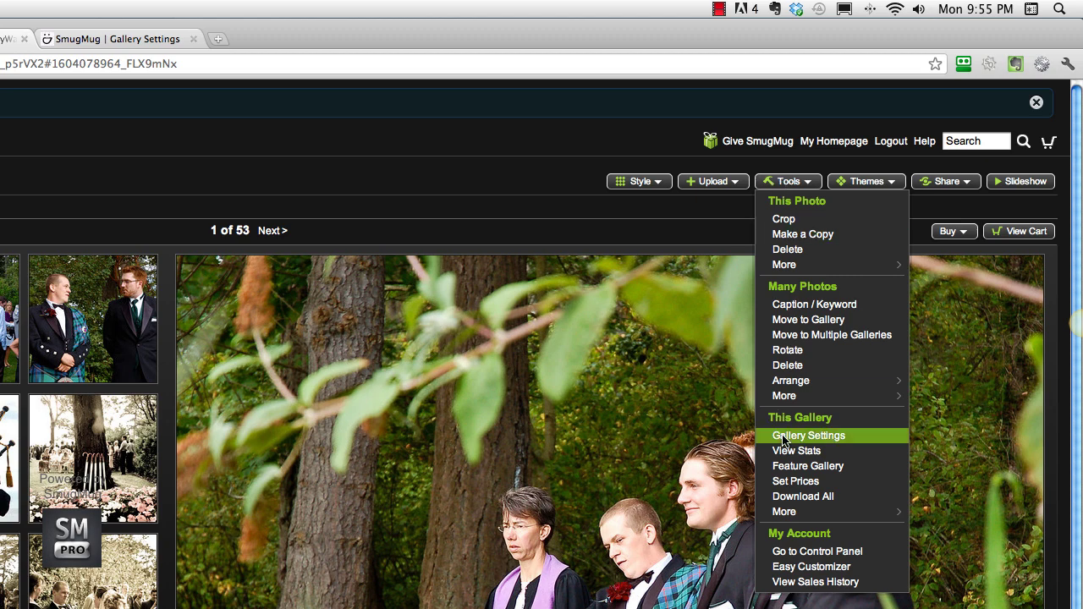
Open Gallery Settings for Britney and Mark and review its essentials, look-and-feel and privacy options.
{"action": "left_click", "coordinate": [783, 438]}
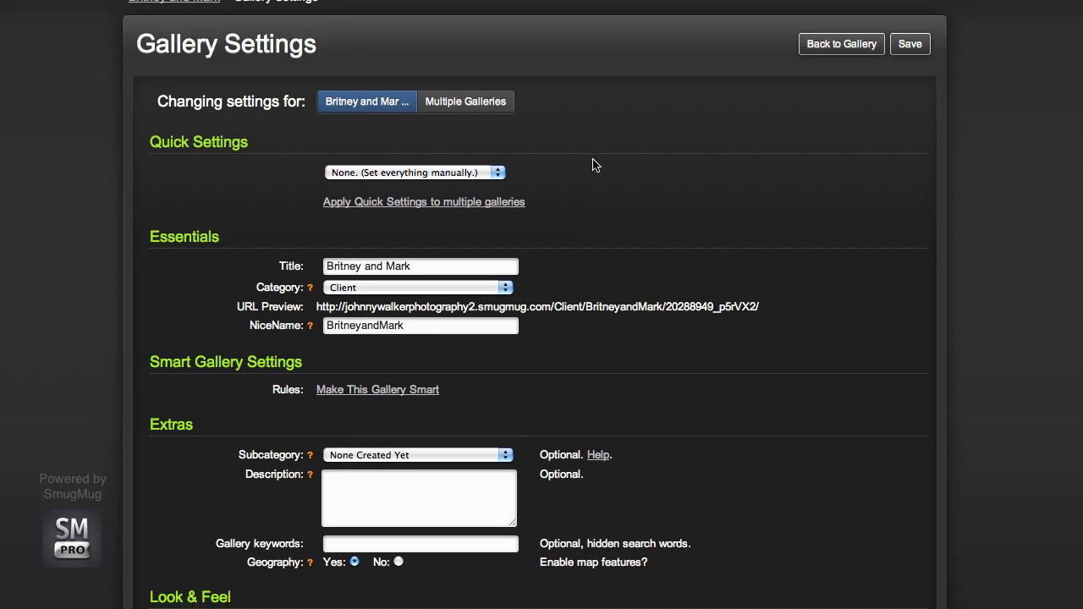
{"action": "scroll", "coordinate": [592, 165], "scroll_direction": "down", "scroll_amount": 5}
{"action": "scroll", "coordinate": [684, 186], "scroll_direction": "down", "scroll_amount": 4}
{"action": "scroll", "coordinate": [684, 186], "scroll_direction": "down", "scroll_amount": 3}
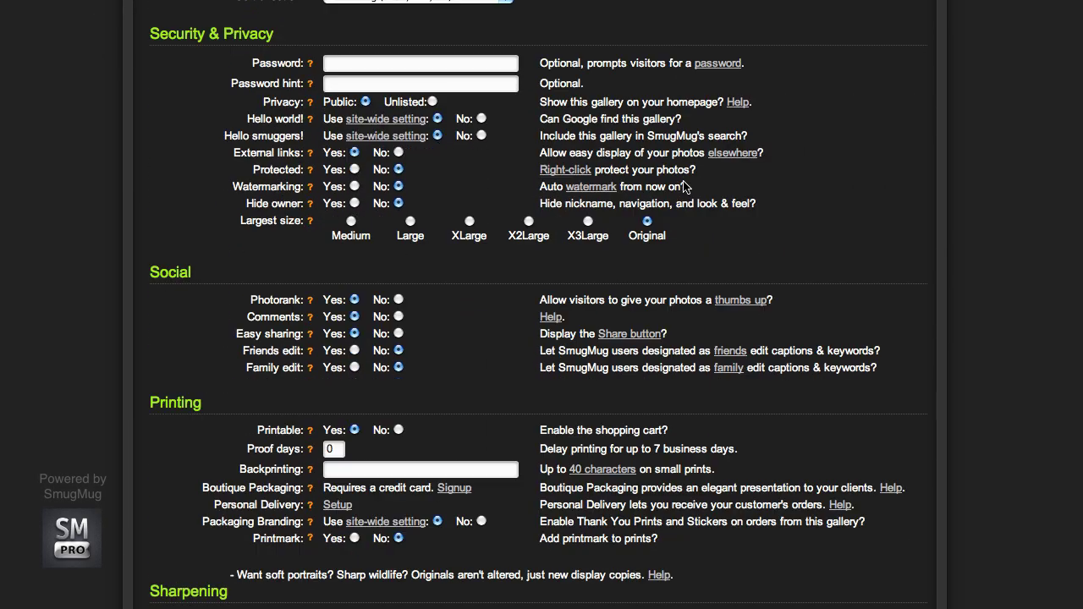
{"action": "scroll", "coordinate": [684, 186], "scroll_direction": "down", "scroll_amount": 1}
{"action": "scroll", "coordinate": [684, 186], "scroll_direction": "down", "scroll_amount": 2}
{"action": "scroll", "coordinate": [684, 186], "scroll_direction": "up", "scroll_amount": 9}
{"action": "scroll", "coordinate": [684, 186], "scroll_direction": "up", "scroll_amount": 3}
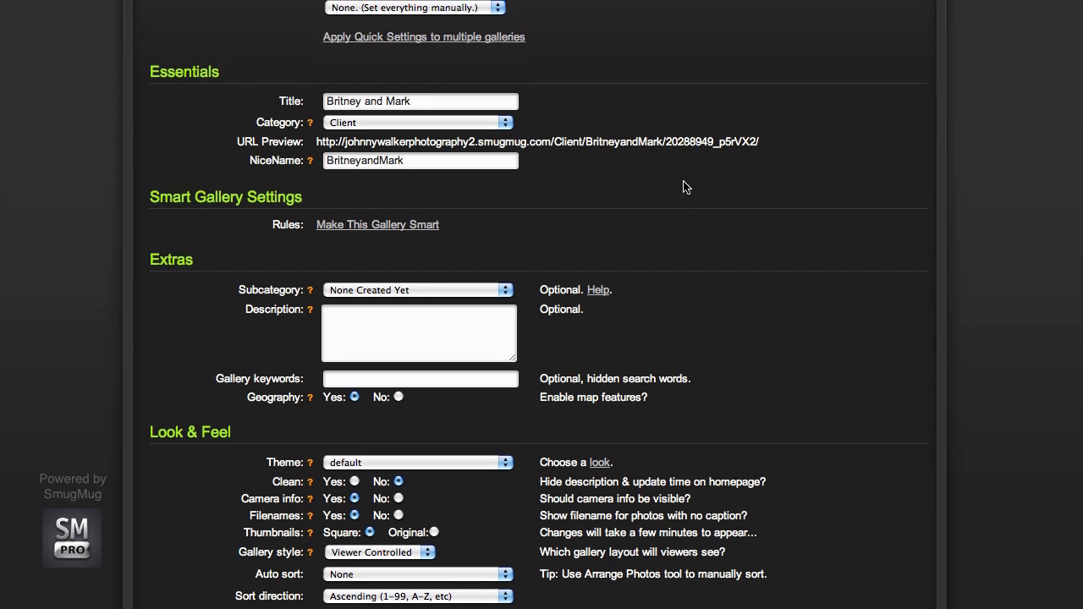
{"action": "scroll", "coordinate": [676, 186], "scroll_direction": "up", "scroll_amount": 3}
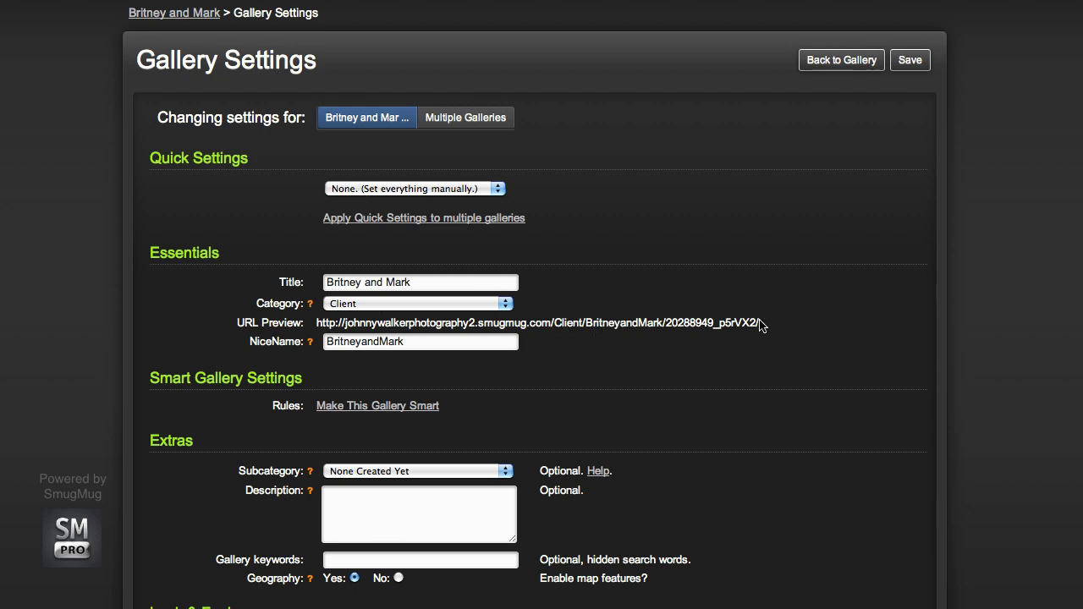
{"action": "scroll", "coordinate": [580, 360], "scroll_direction": "down", "scroll_amount": 5}
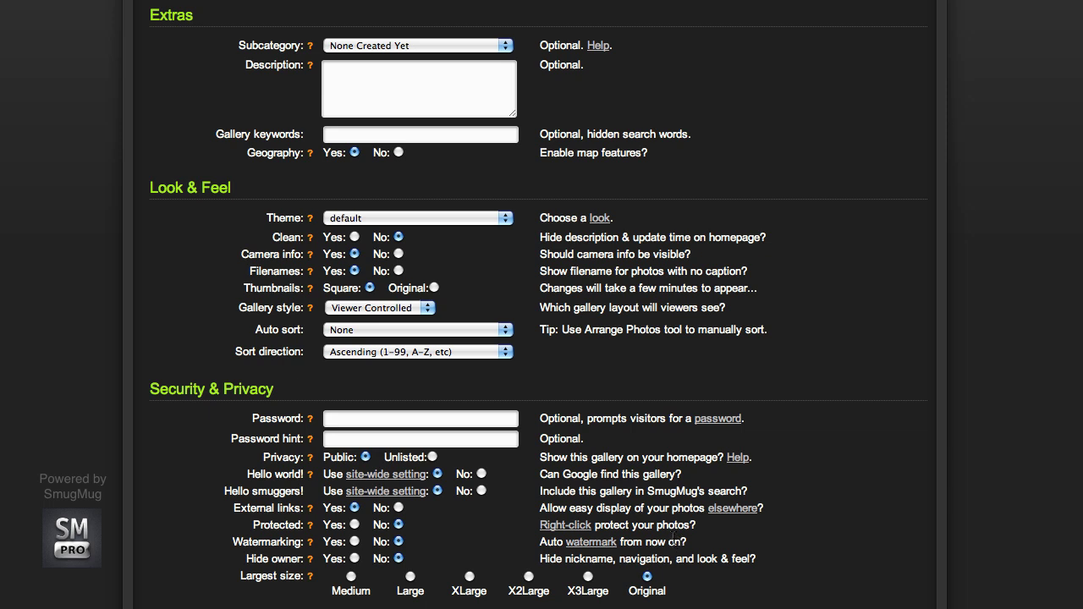
{"action": "scroll", "coordinate": [617, 484], "scroll_direction": "up", "scroll_amount": 5}
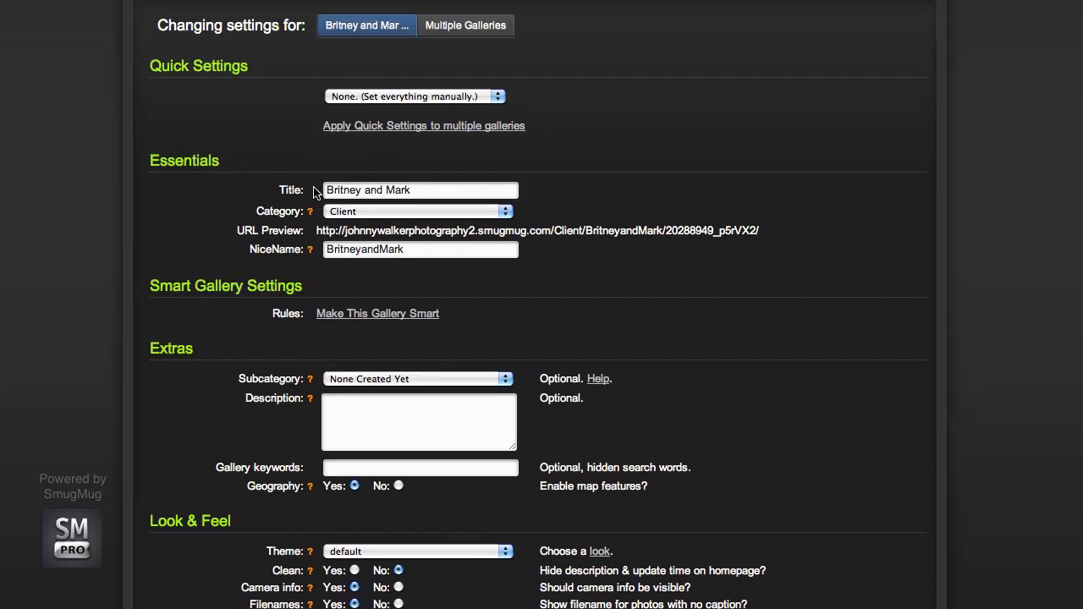
{"action": "mouse_move", "coordinate": [310, 211]}
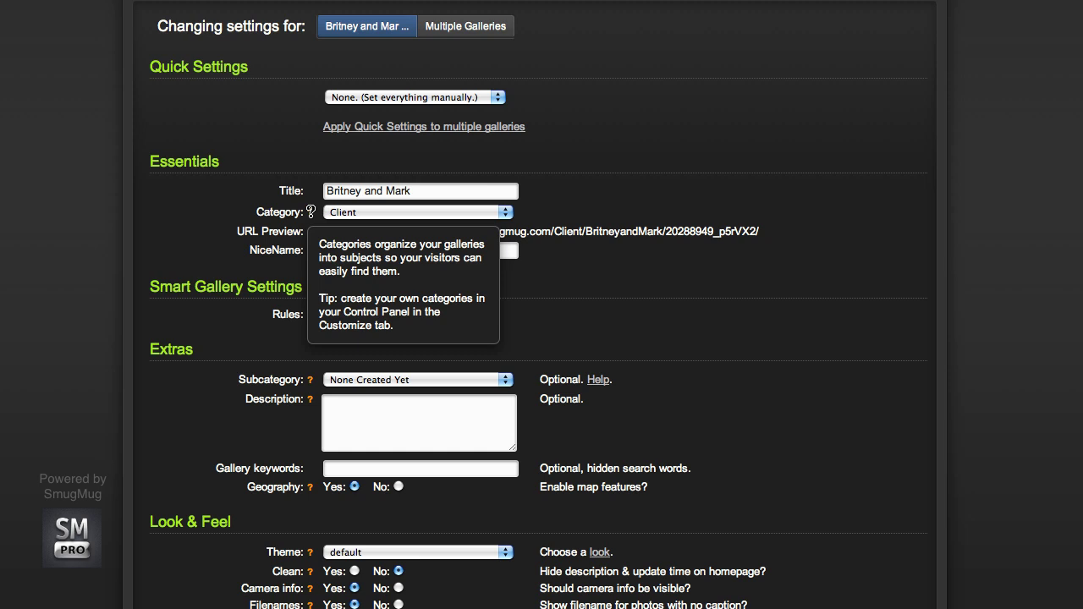
{"action": "scroll", "coordinate": [311, 211], "scroll_direction": "up", "scroll_amount": 1}
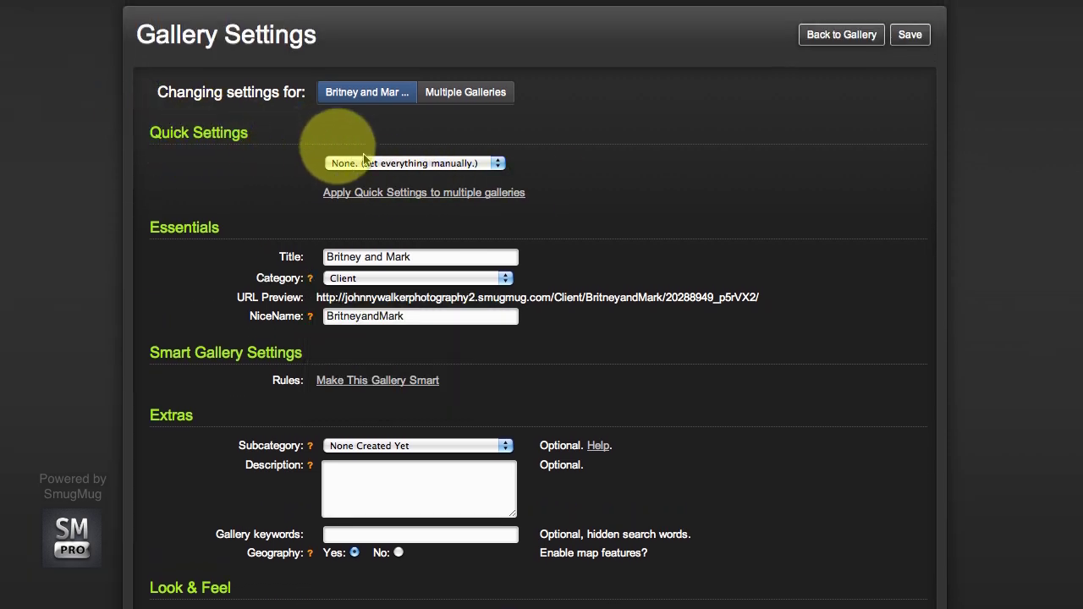
{"action": "left_click", "coordinate": [388, 165]}
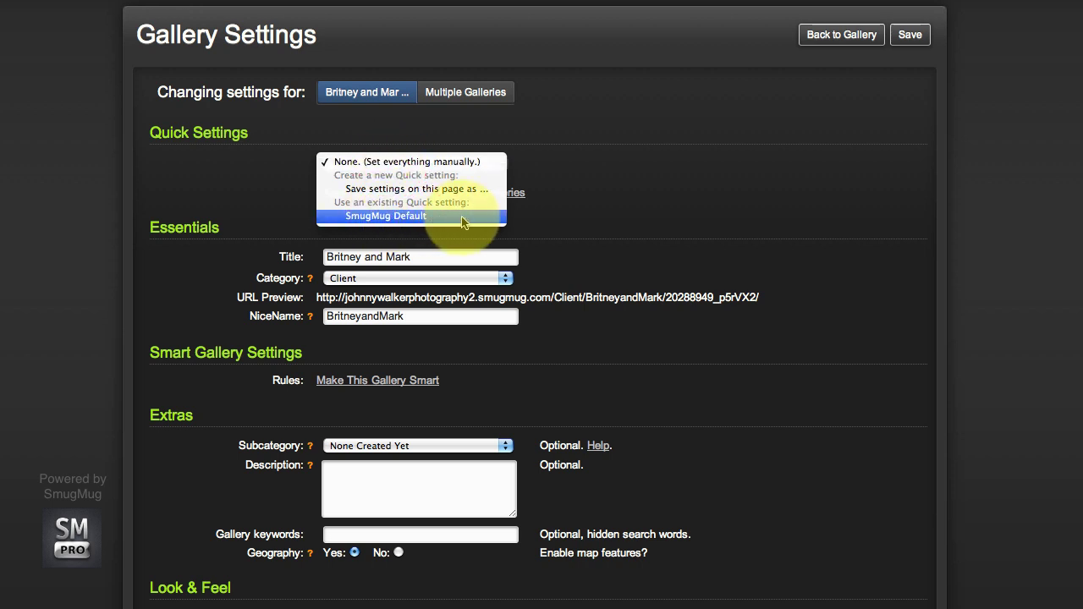
{"action": "left_click", "coordinate": [615, 214]}
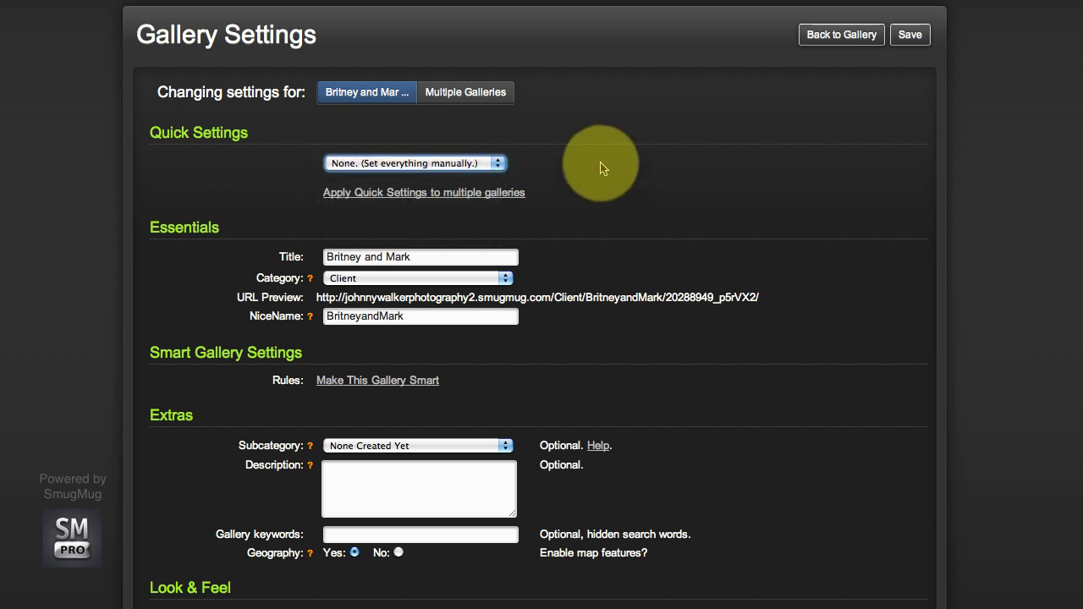
{"action": "scroll", "coordinate": [338, 319], "scroll_direction": "down", "scroll_amount": 5}
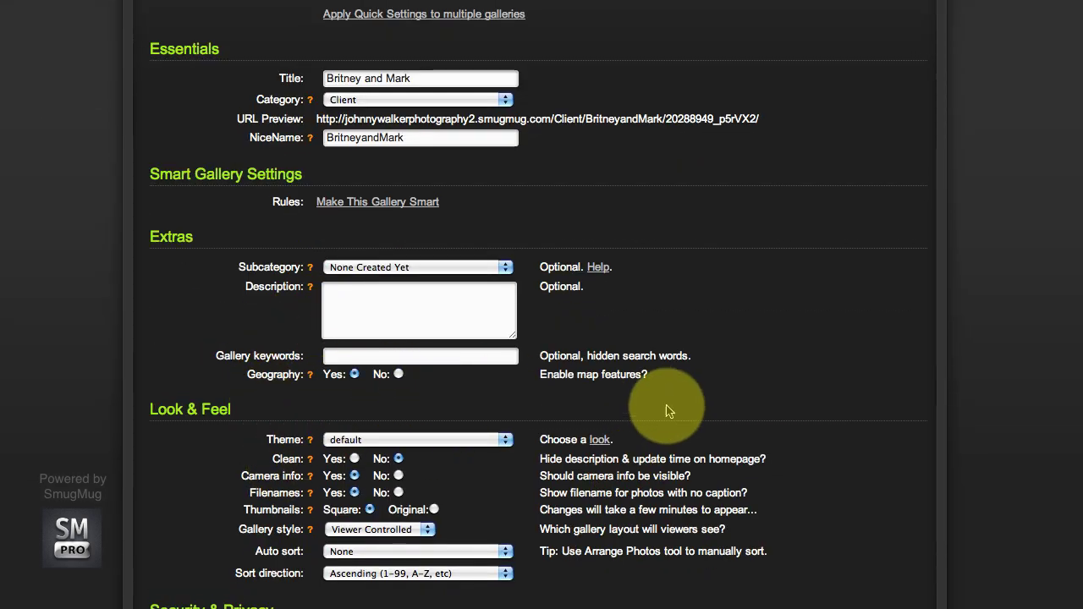
{"action": "scroll", "coordinate": [669, 372], "scroll_direction": "up", "scroll_amount": 5}
{"action": "left_click", "coordinate": [458, 180]}
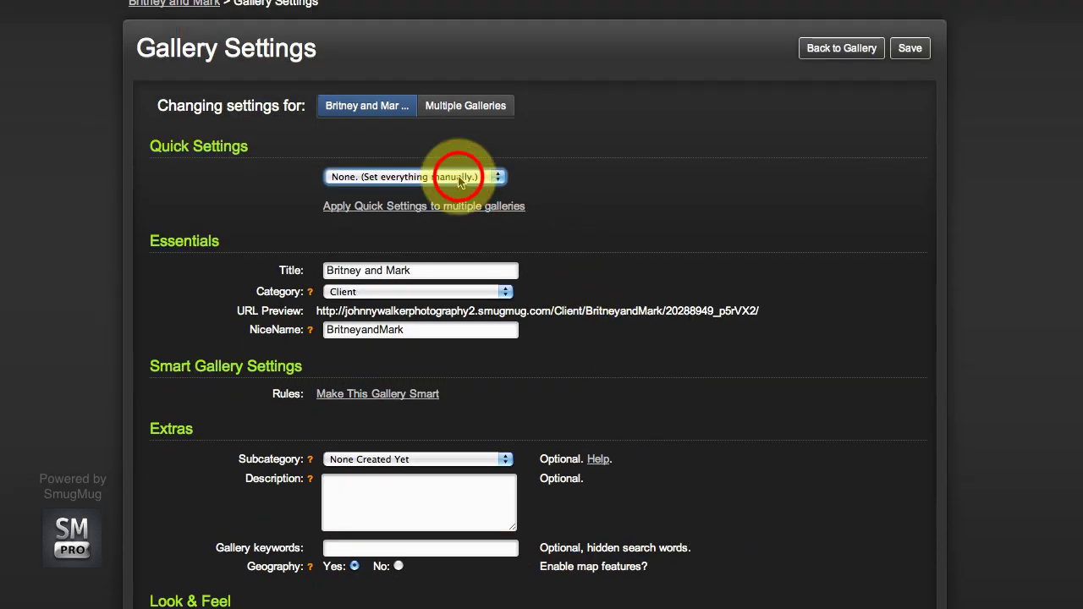
{"action": "left_click", "coordinate": [631, 224]}
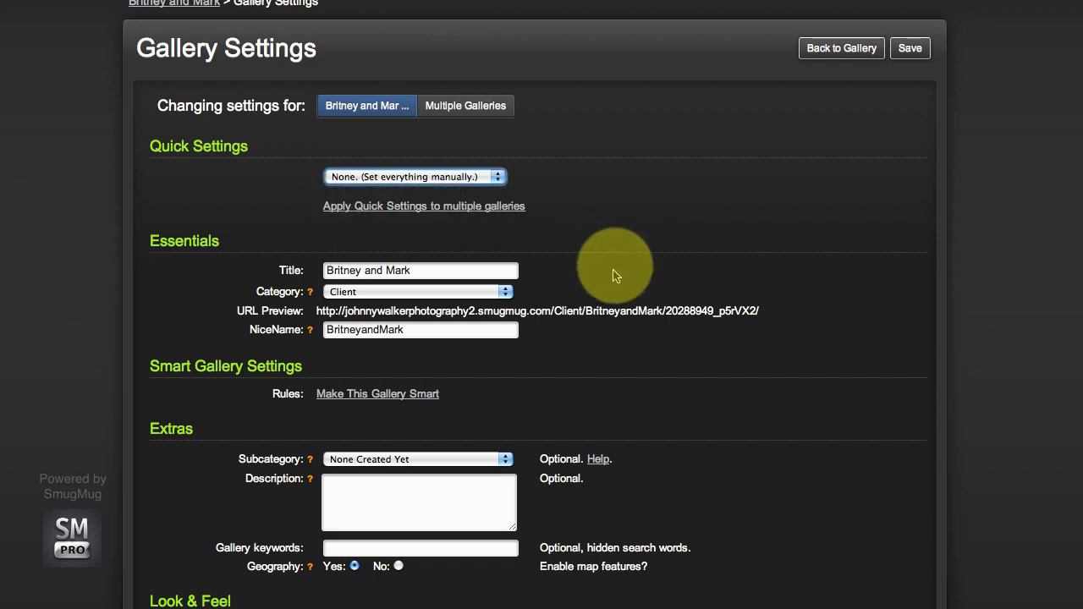
{"action": "scroll", "coordinate": [616, 271], "scroll_direction": "down", "scroll_amount": 3}
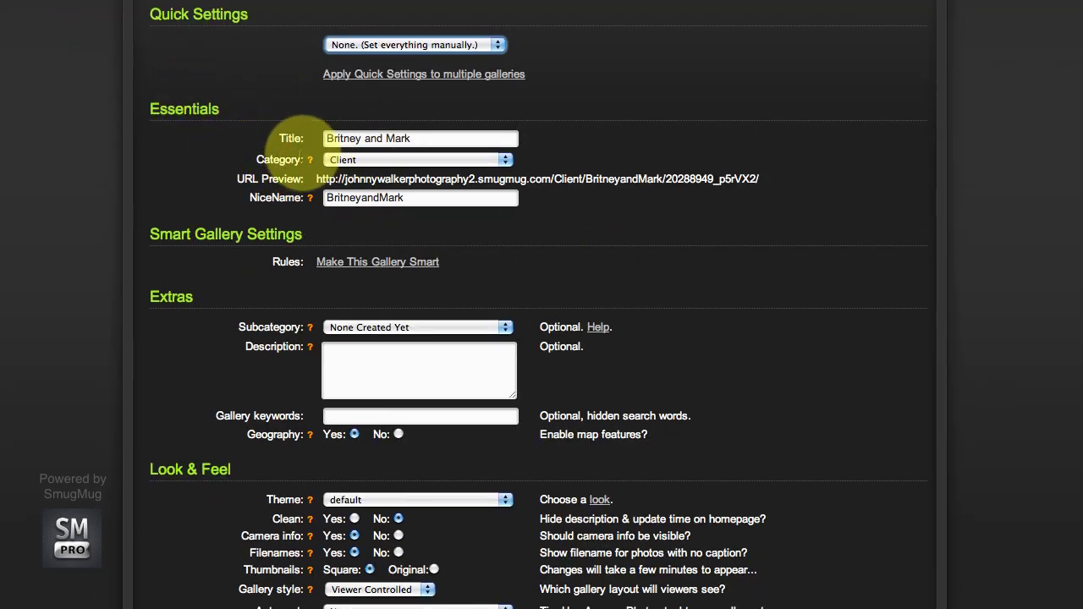
{"action": "scroll", "coordinate": [291, 157], "scroll_direction": "down", "scroll_amount": 1}
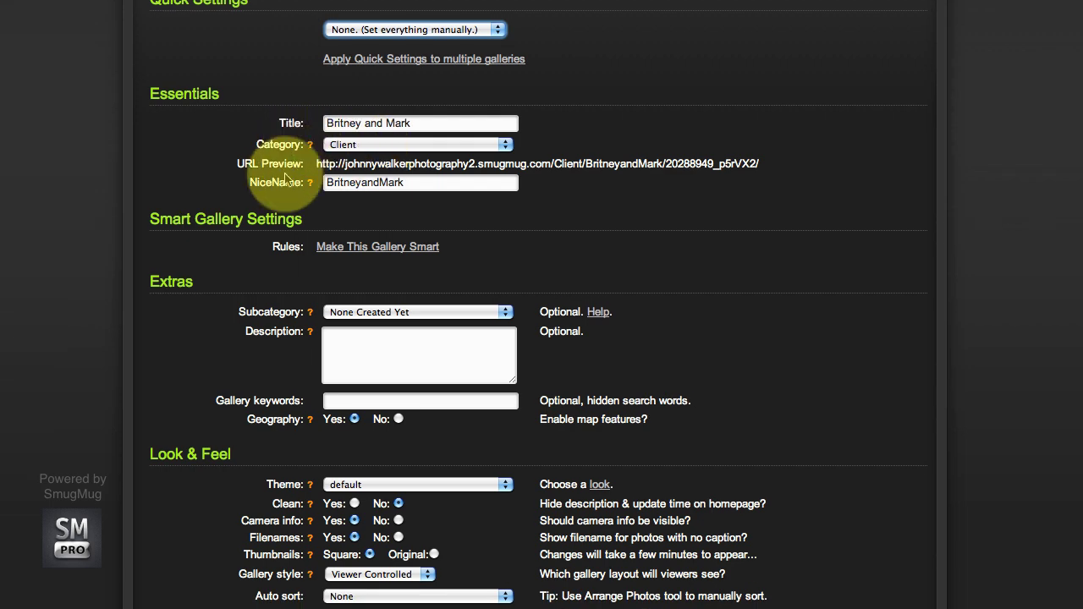
{"action": "scroll", "coordinate": [288, 173], "scroll_direction": "down", "scroll_amount": 2}
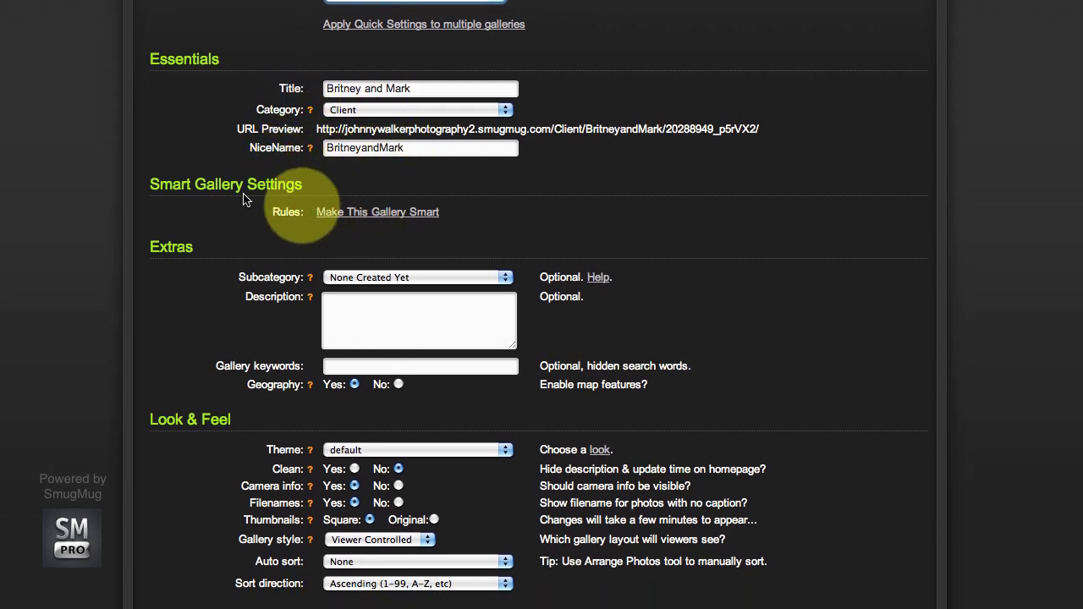
{"action": "scroll", "coordinate": [242, 199], "scroll_direction": "down", "scroll_amount": 10}
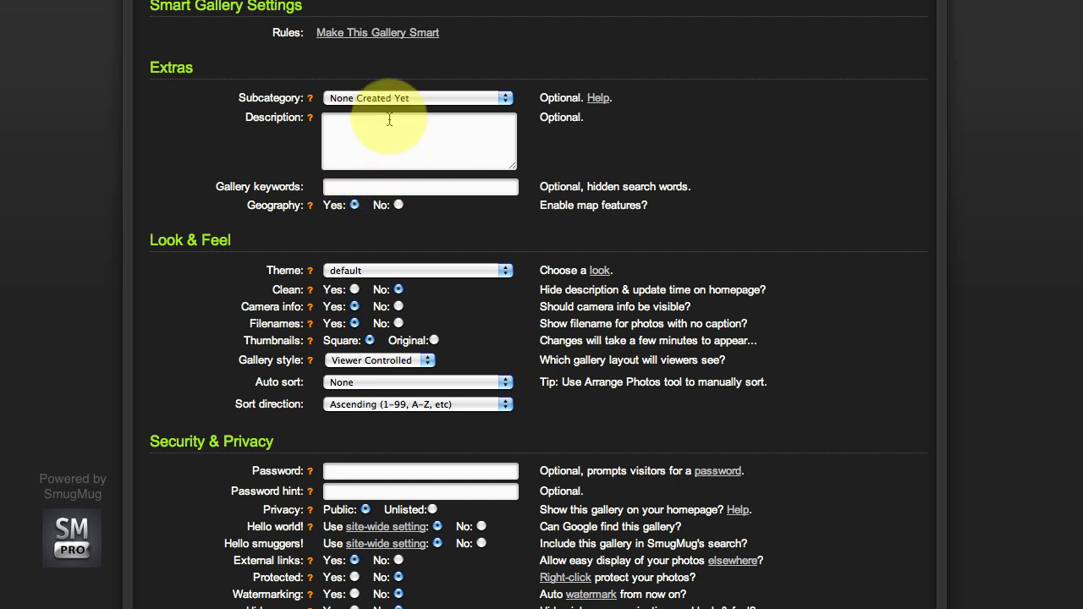
{"action": "mouse_move", "coordinate": [310, 297]}
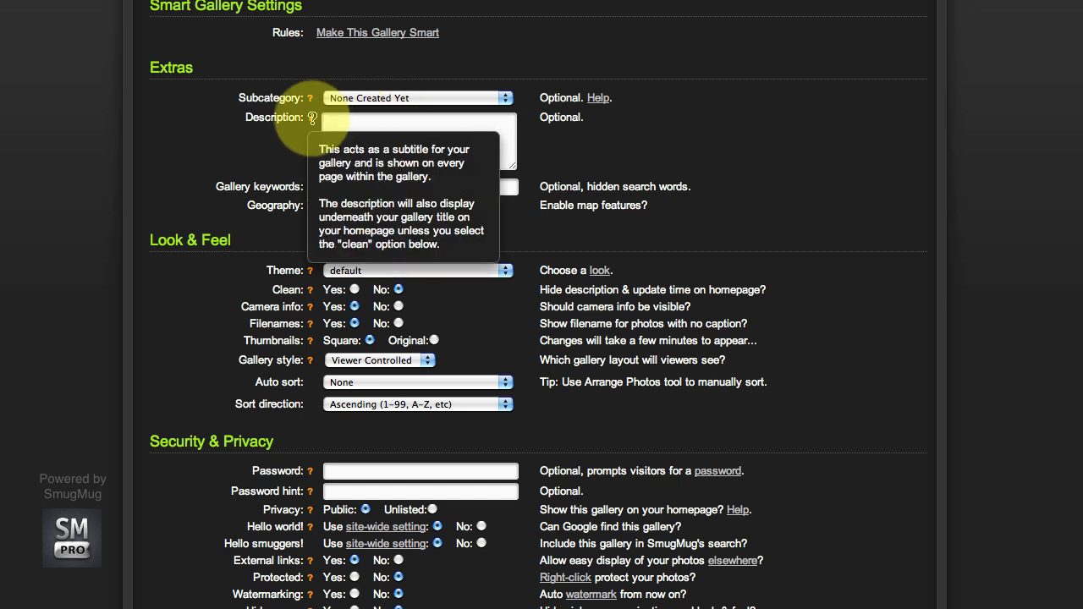
{"action": "left_click", "coordinate": [373, 119]}
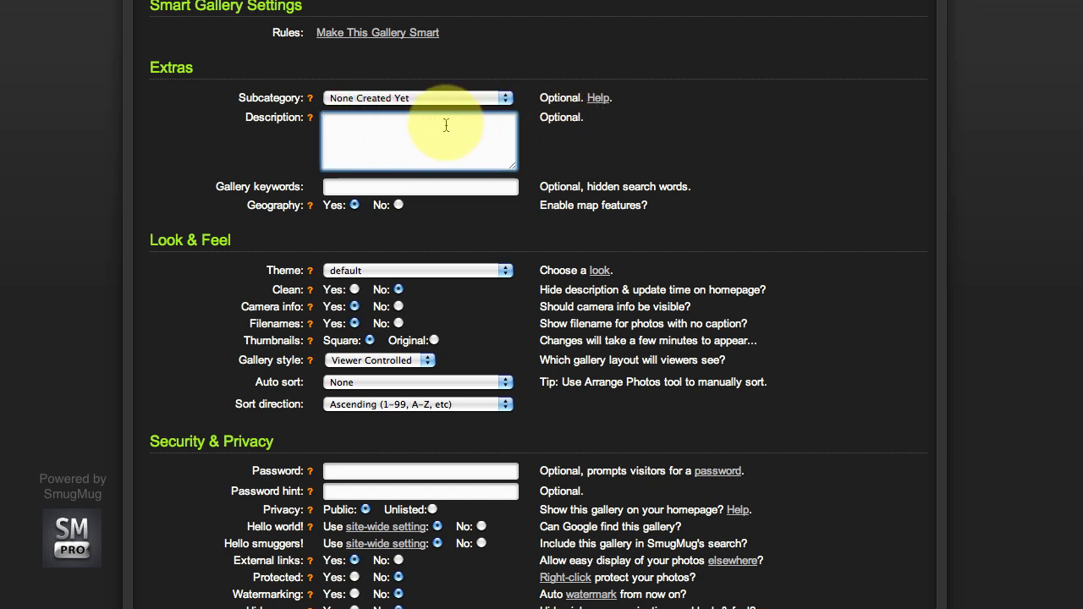
{"action": "scroll", "coordinate": [334, 208], "scroll_direction": "down", "scroll_amount": 2}
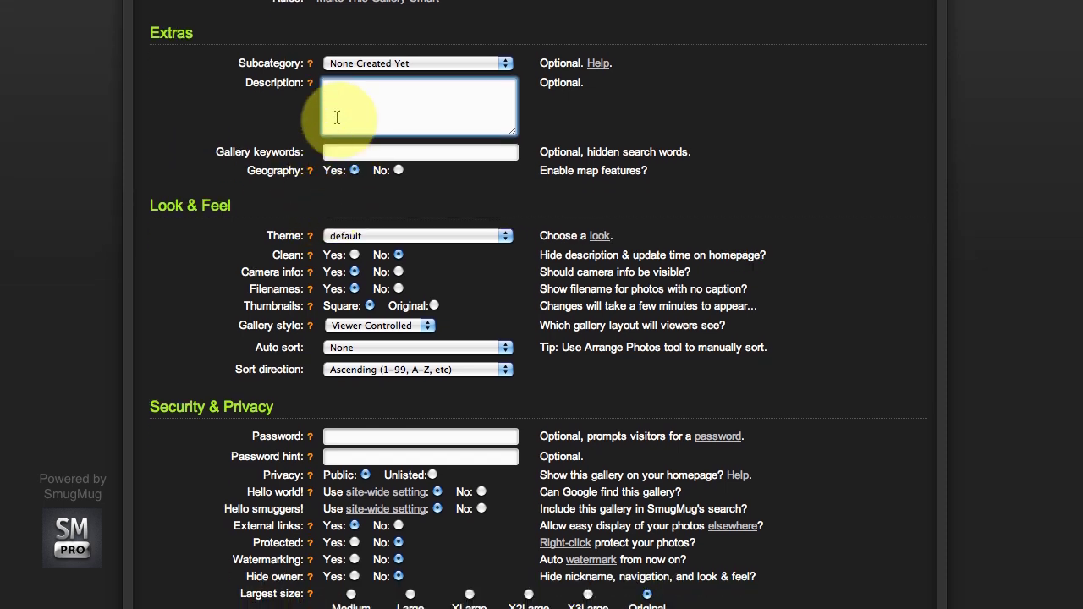
{"action": "scroll", "coordinate": [296, 227], "scroll_direction": "down", "scroll_amount": 1}
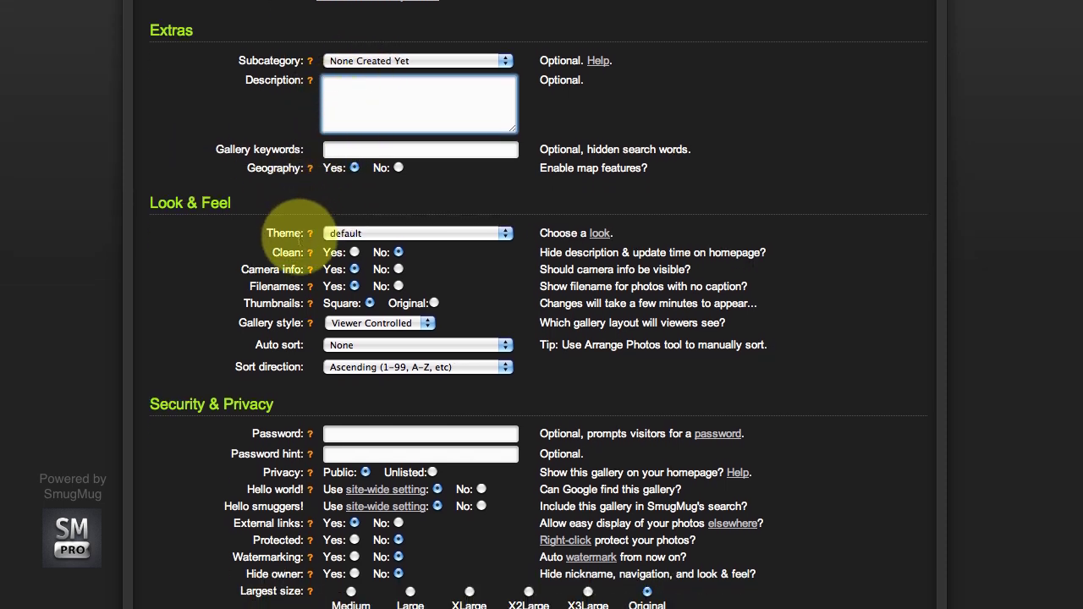
{"action": "scroll", "coordinate": [292, 233], "scroll_direction": "down", "scroll_amount": 3}
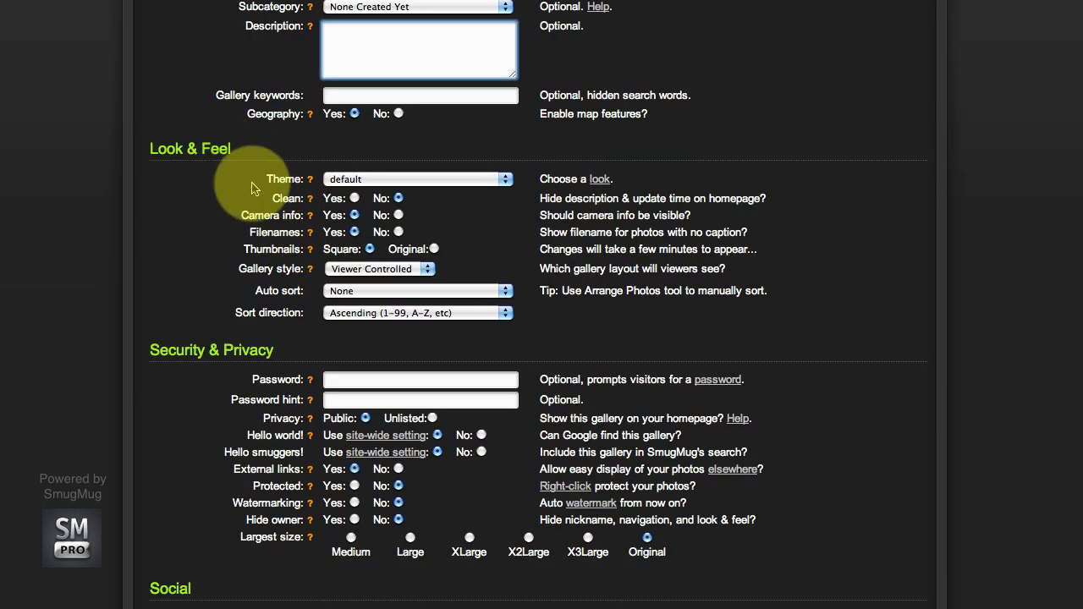
{"action": "scroll", "coordinate": [254, 188], "scroll_direction": "down", "scroll_amount": 1}
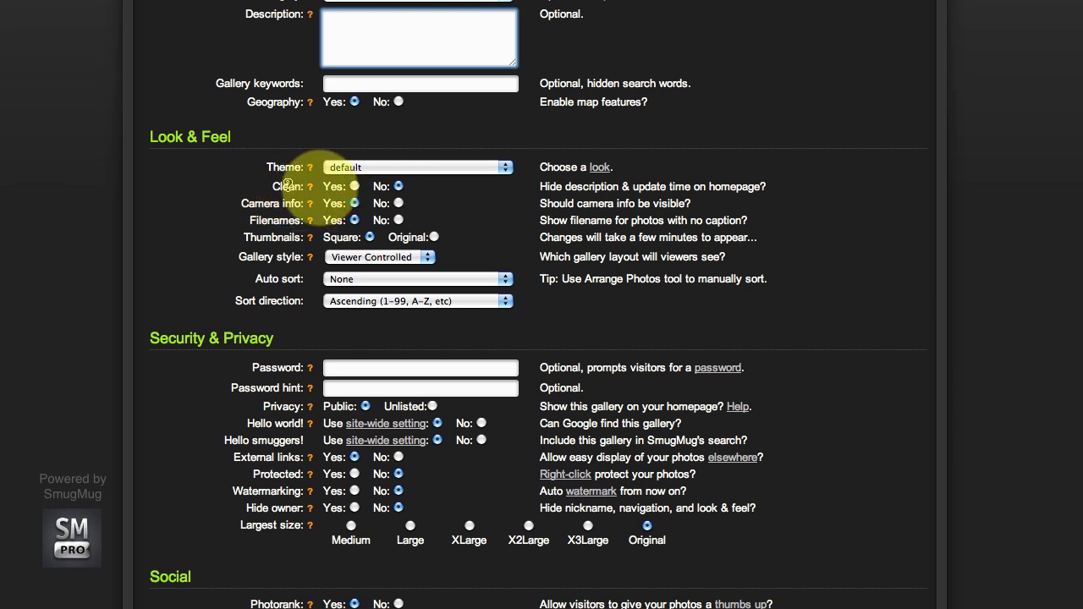
Under Look & Feel, set Clean to Yes and Camera info and Filenames to No.
{"action": "left_click", "coordinate": [353, 186]}
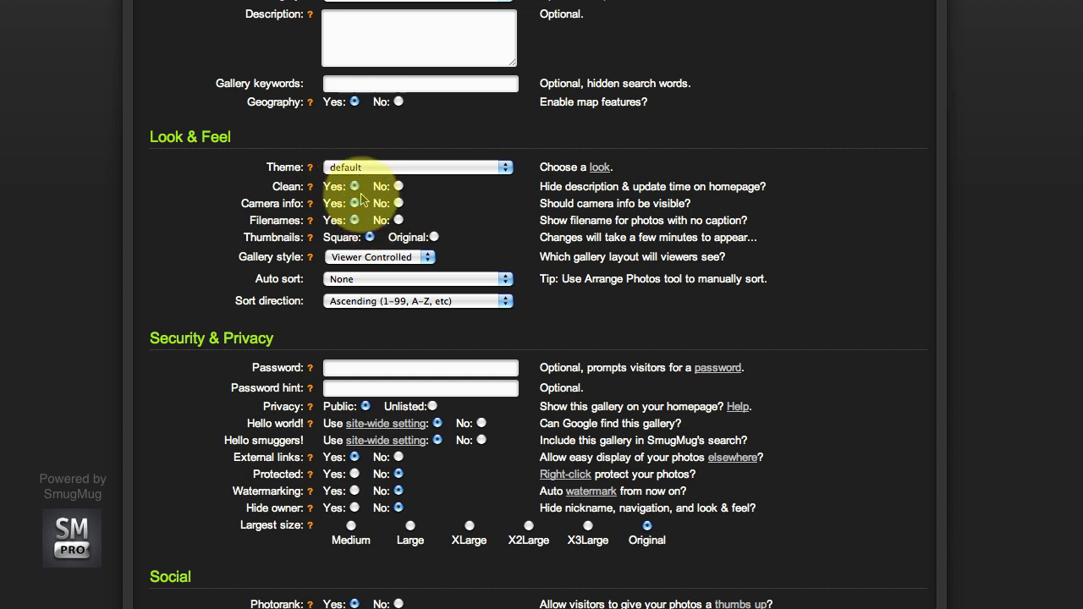
{"action": "left_click", "coordinate": [397, 203]}
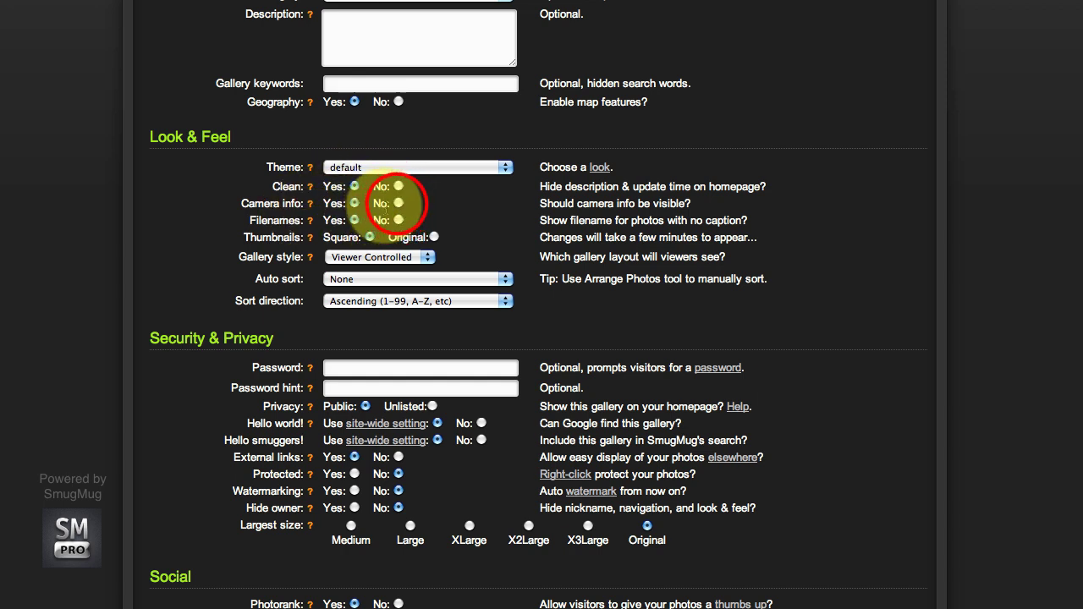
{"action": "left_click", "coordinate": [399, 220]}
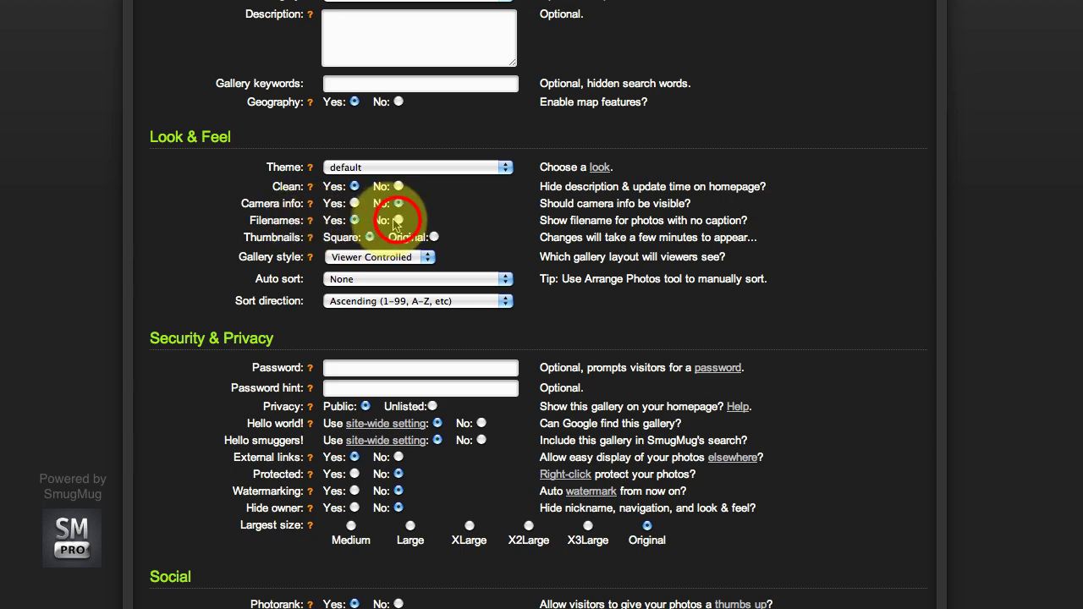
{"action": "scroll", "coordinate": [398, 253], "scroll_direction": "down", "scroll_amount": 1}
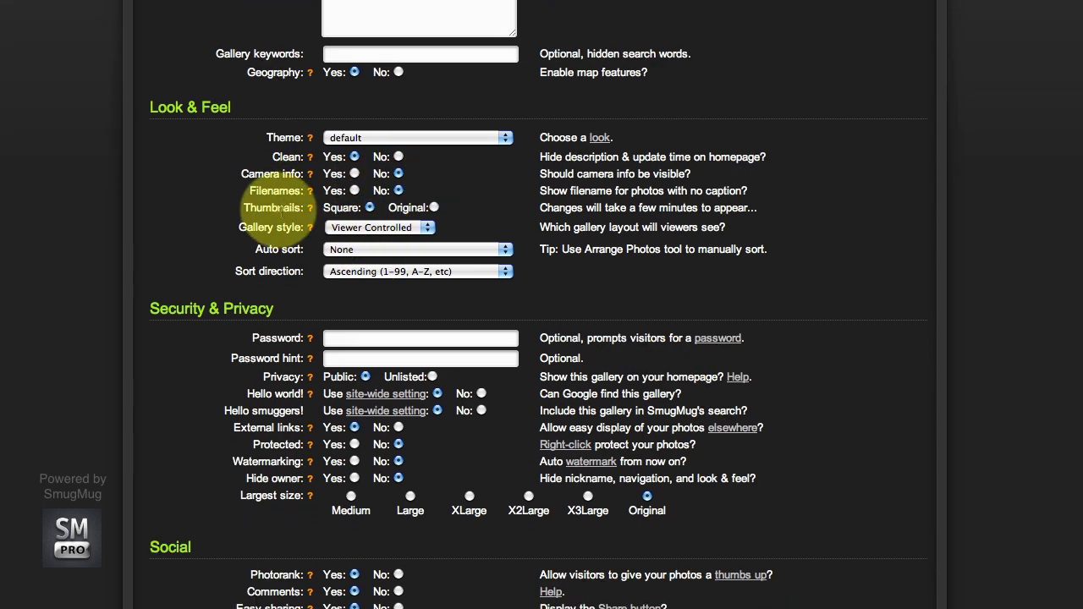
{"action": "scroll", "coordinate": [356, 205], "scroll_direction": "down", "scroll_amount": 2}
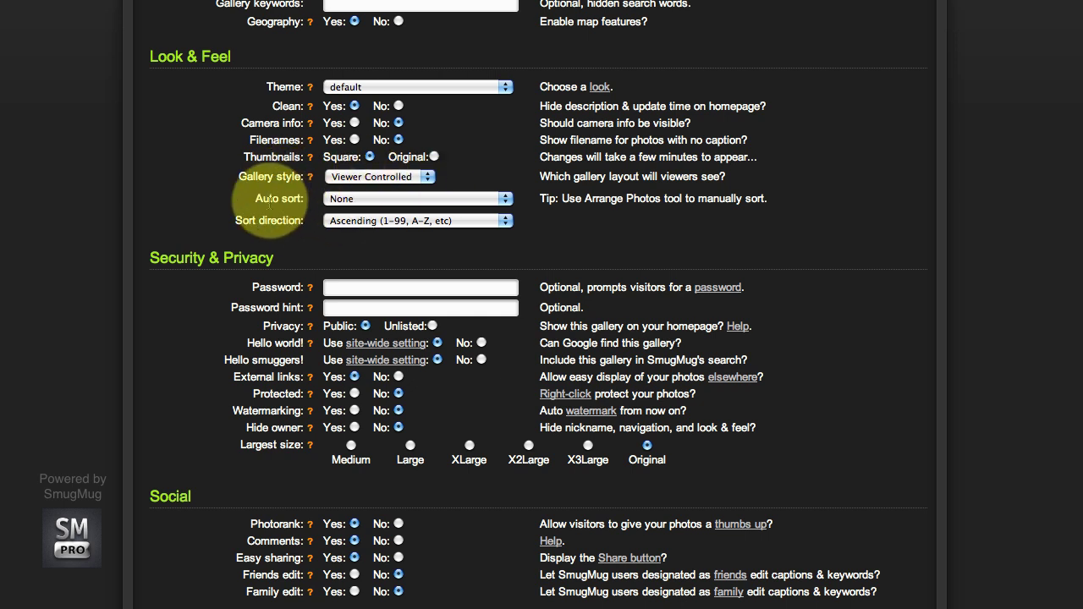
{"action": "left_click", "coordinate": [330, 199]}
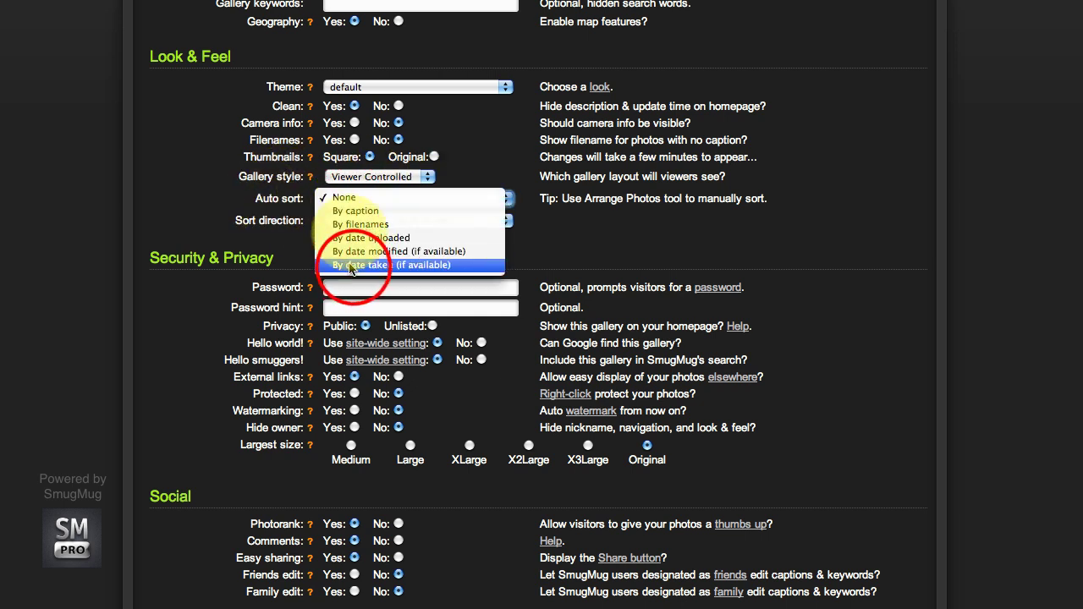
Set Auto sort to 'By date taken (if available)', leaving Sort direction Ascending.
{"action": "left_click", "coordinate": [353, 268]}
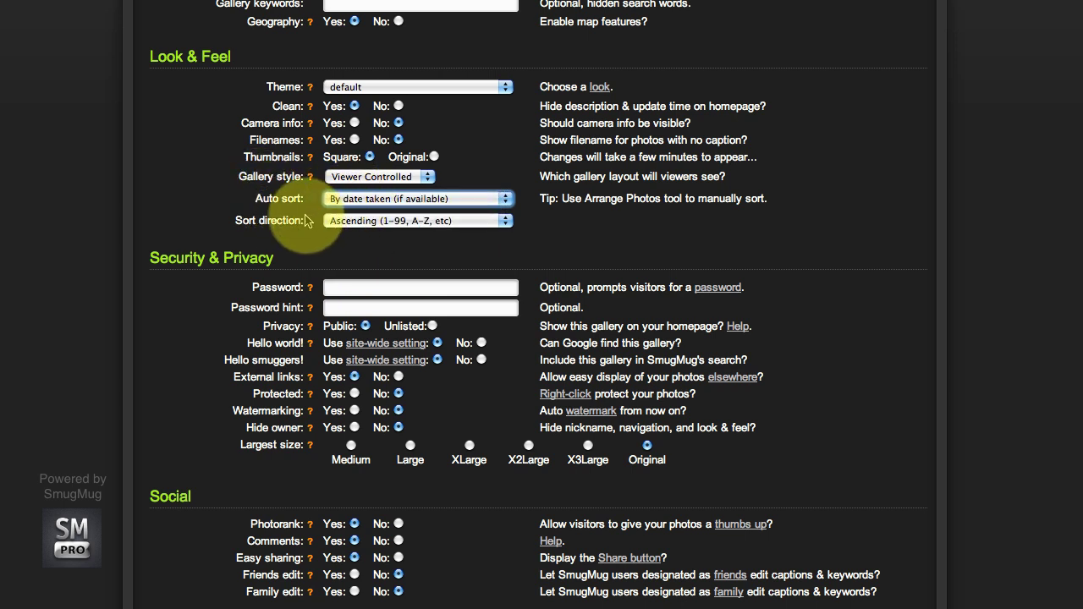
{"action": "scroll", "coordinate": [296, 227], "scroll_direction": "down", "scroll_amount": 1}
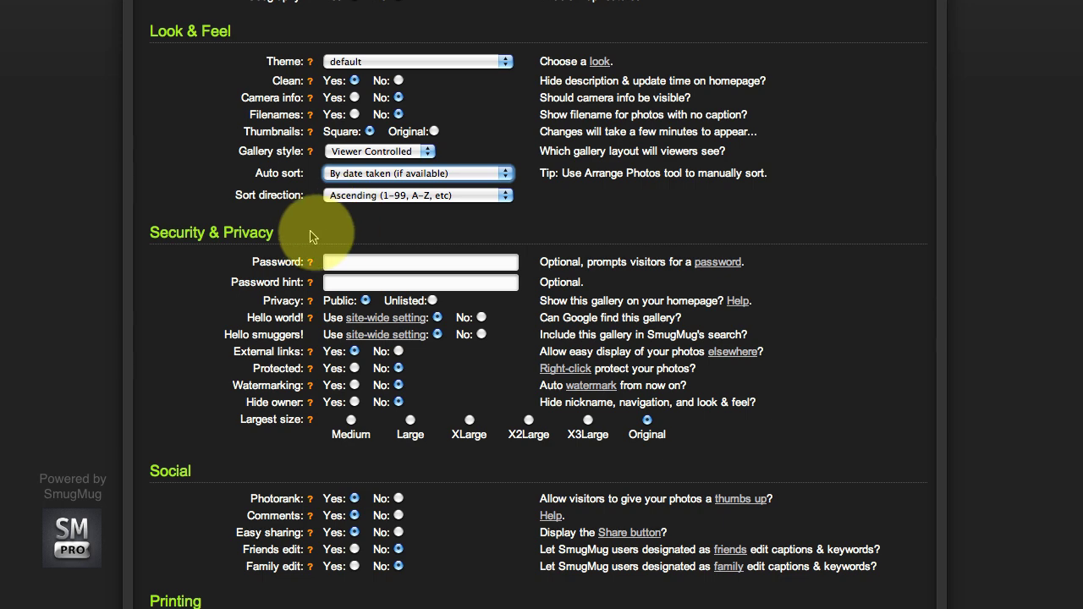
{"action": "scroll", "coordinate": [310, 230], "scroll_direction": "down", "scroll_amount": 4}
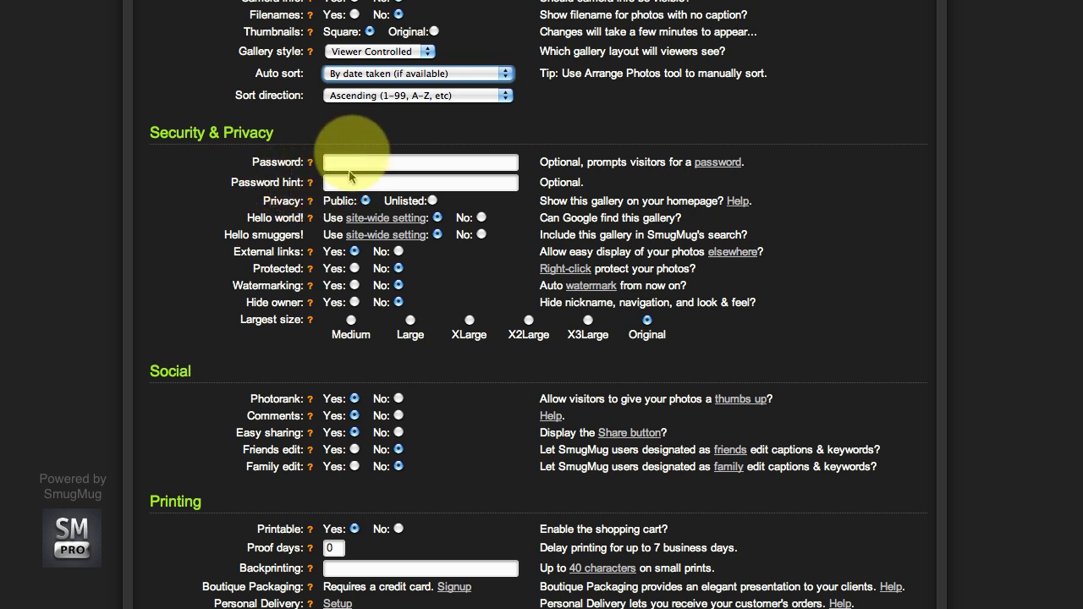
Set Protected to Yes and Largest size to X3Large under Security & Privacy.
{"action": "scroll", "coordinate": [262, 199], "scroll_direction": "down", "scroll_amount": 2}
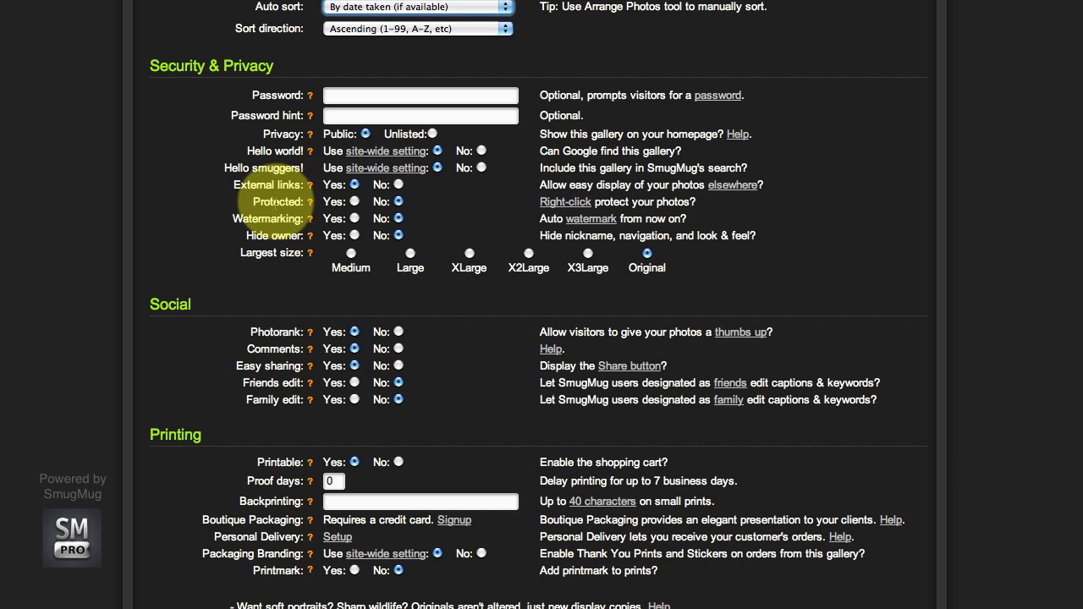
{"action": "left_click", "coordinate": [353, 201]}
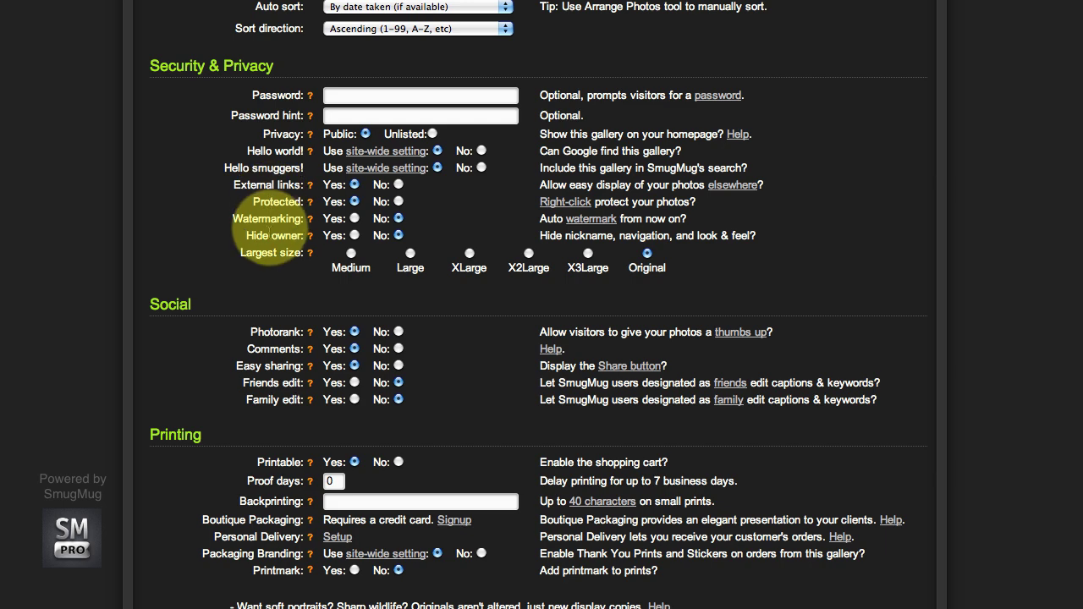
{"action": "scroll", "coordinate": [273, 227], "scroll_direction": "down", "scroll_amount": 3}
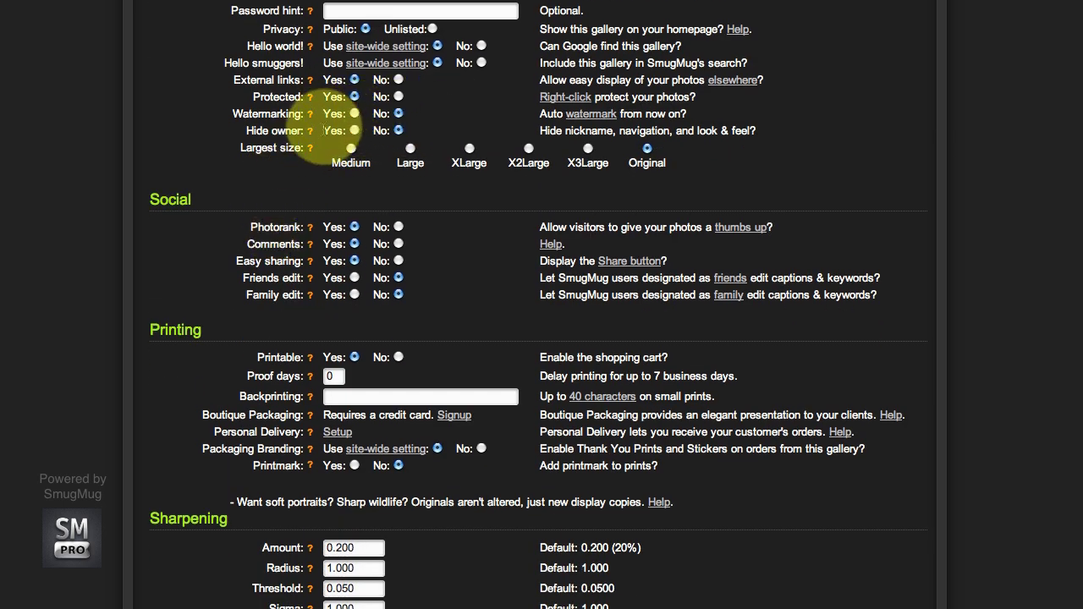
{"action": "left_click", "coordinate": [330, 130]}
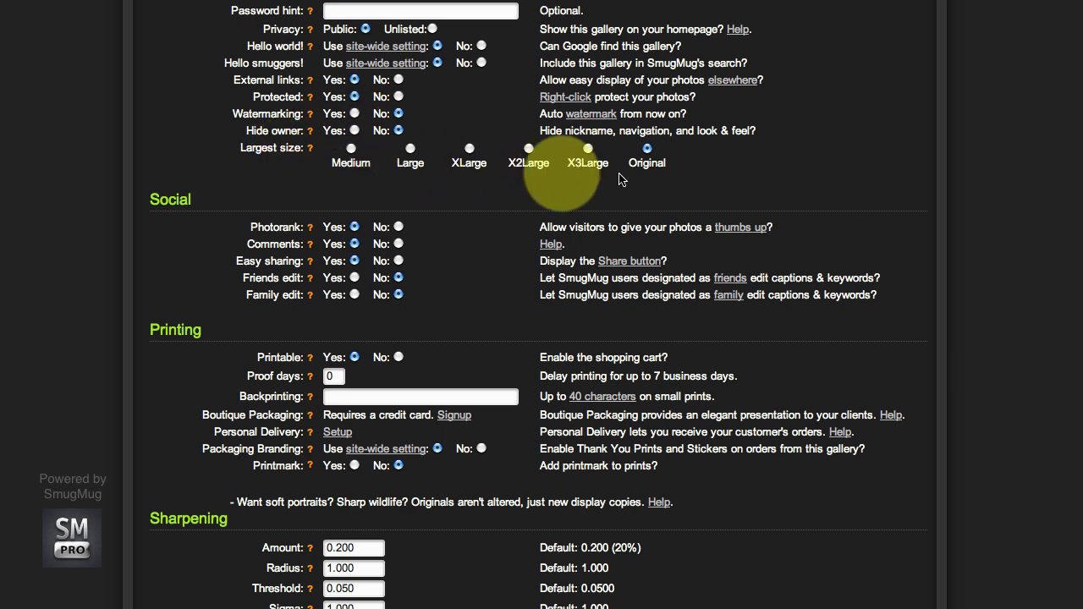
{"action": "left_click", "coordinate": [588, 149]}
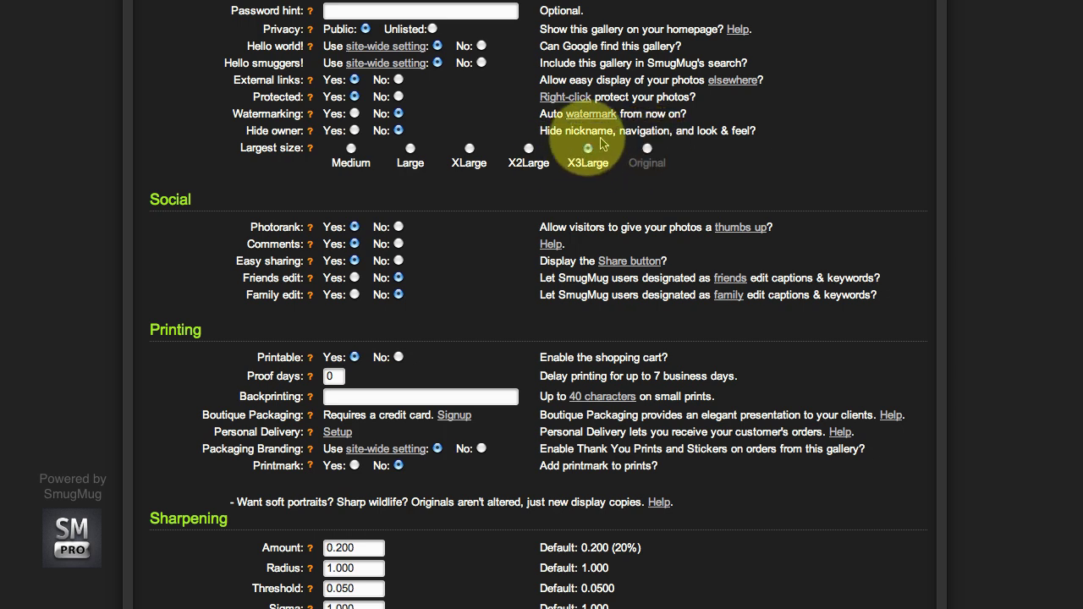
Set Photorank to No in the Social section.
{"action": "scroll", "coordinate": [474, 217], "scroll_direction": "down", "scroll_amount": 2}
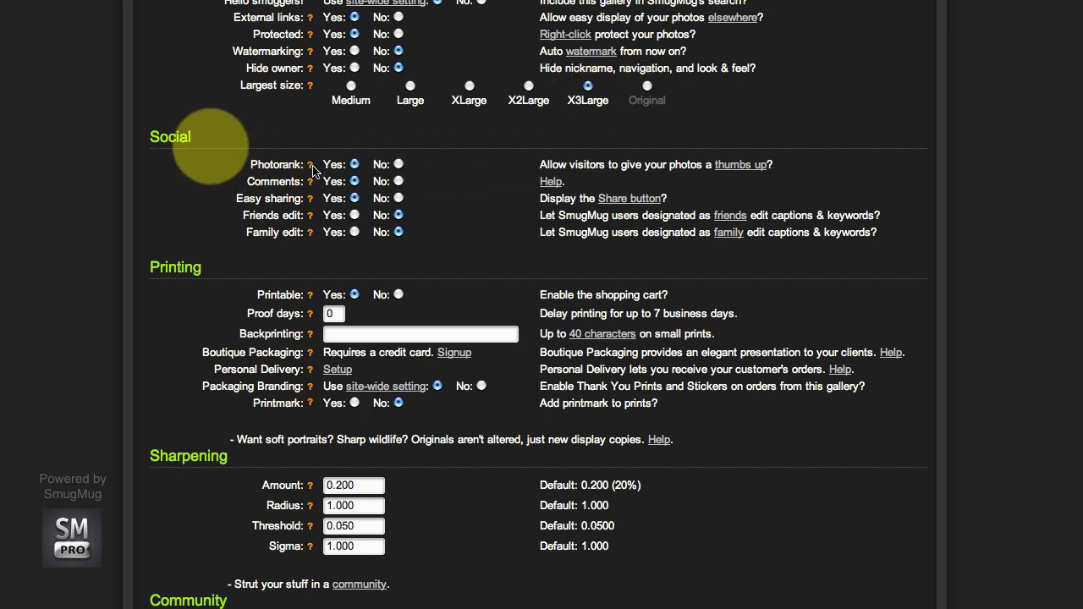
{"action": "left_click", "coordinate": [398, 165]}
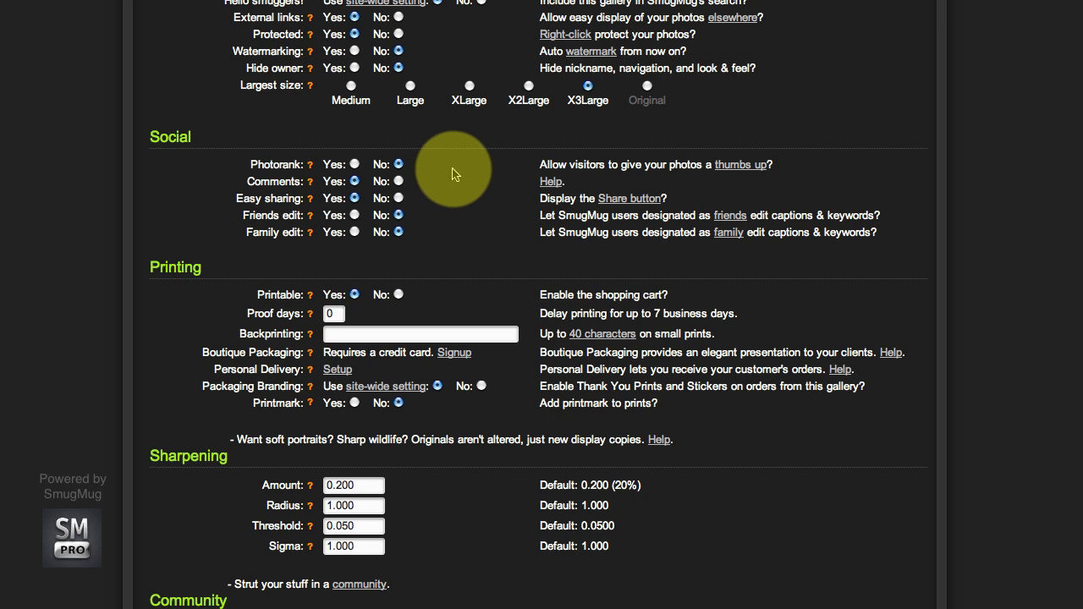
{"action": "scroll", "coordinate": [466, 176], "scroll_direction": "down", "scroll_amount": 1}
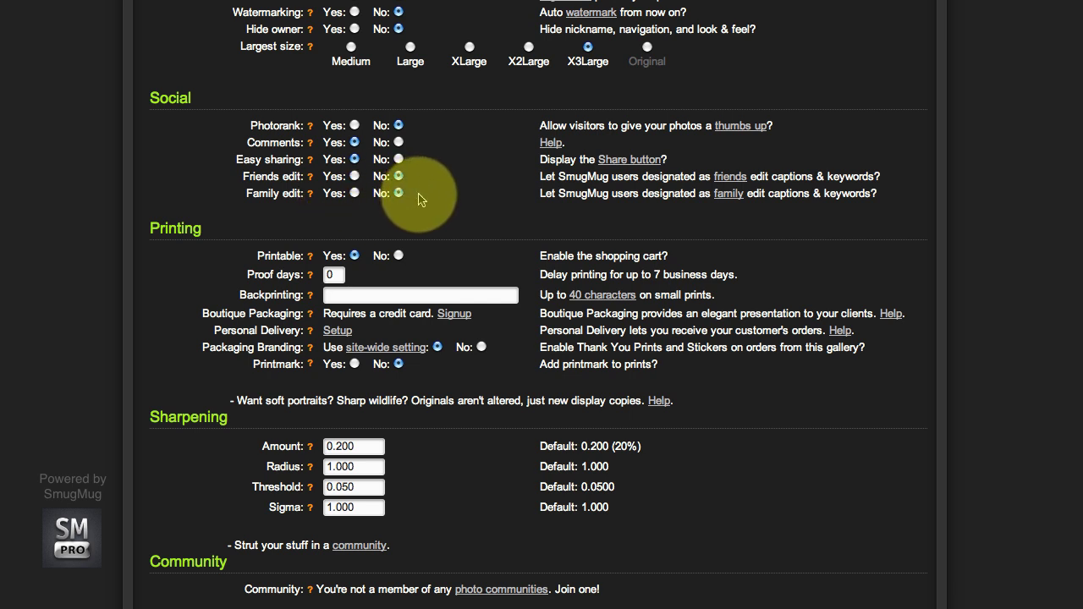
Keep Printable on Yes and set Proof days to 1.
{"action": "scroll", "coordinate": [415, 195], "scroll_direction": "down", "scroll_amount": 1}
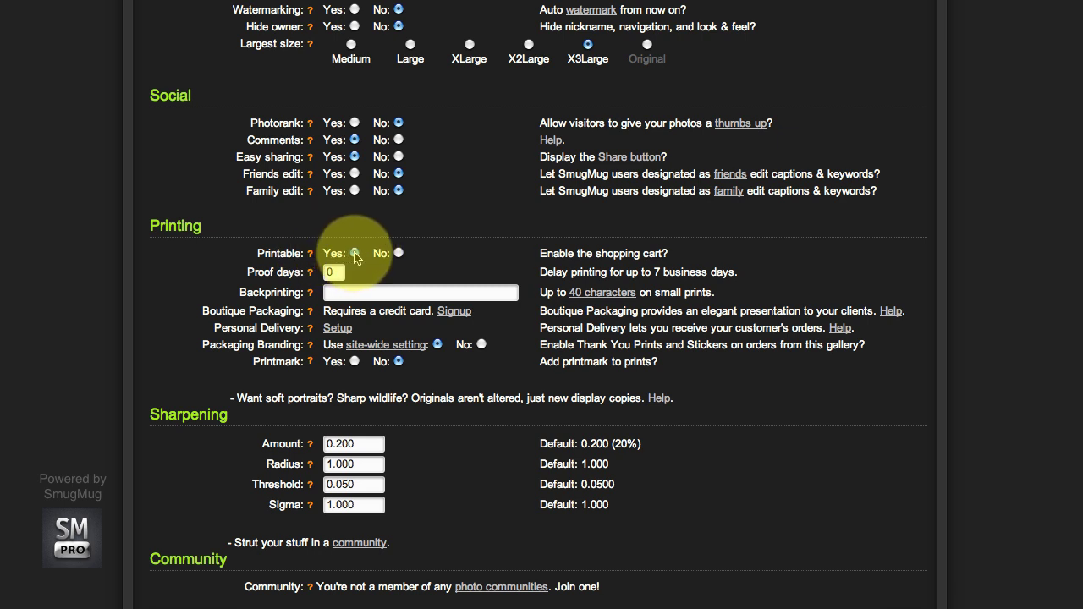
{"action": "left_click", "coordinate": [355, 256]}
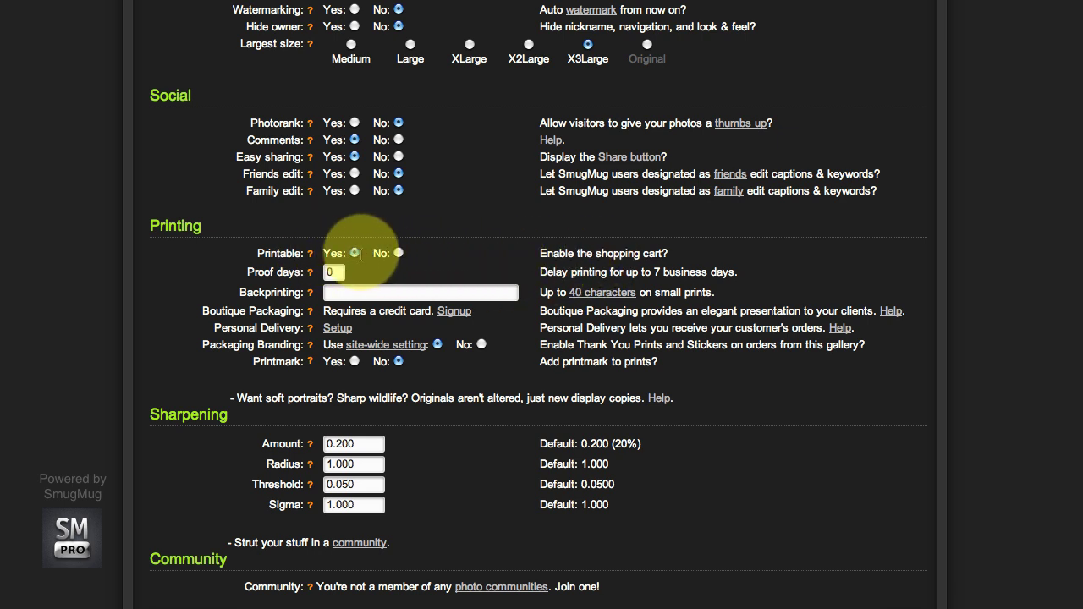
{"action": "left_click", "coordinate": [355, 256]}
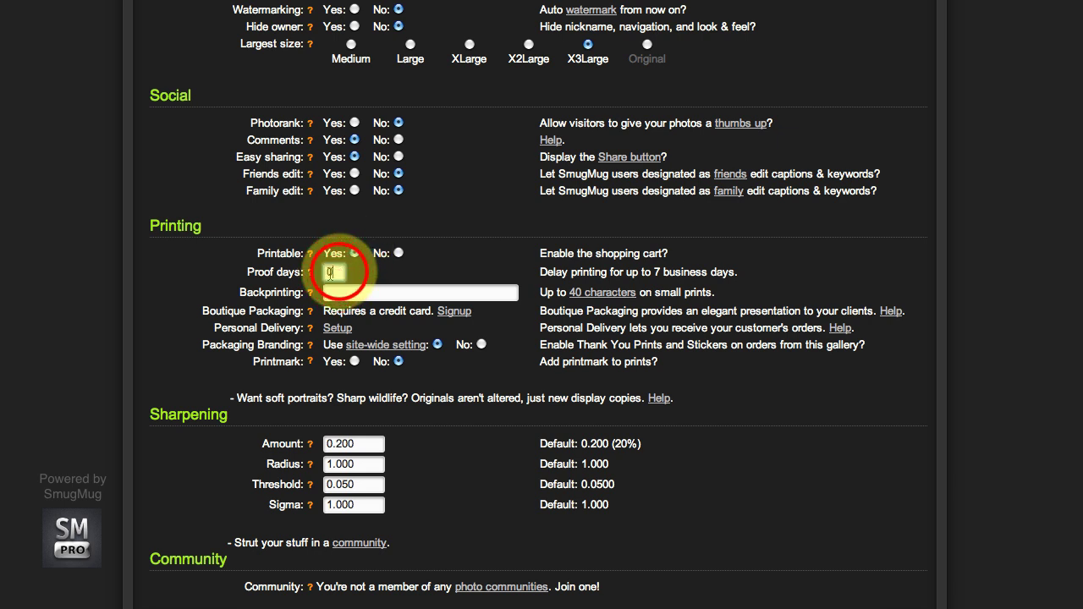
{"action": "key", "text": "Tab"}
{"action": "type", "text": "1"}
{"action": "left_click", "coordinate": [549, 273]}
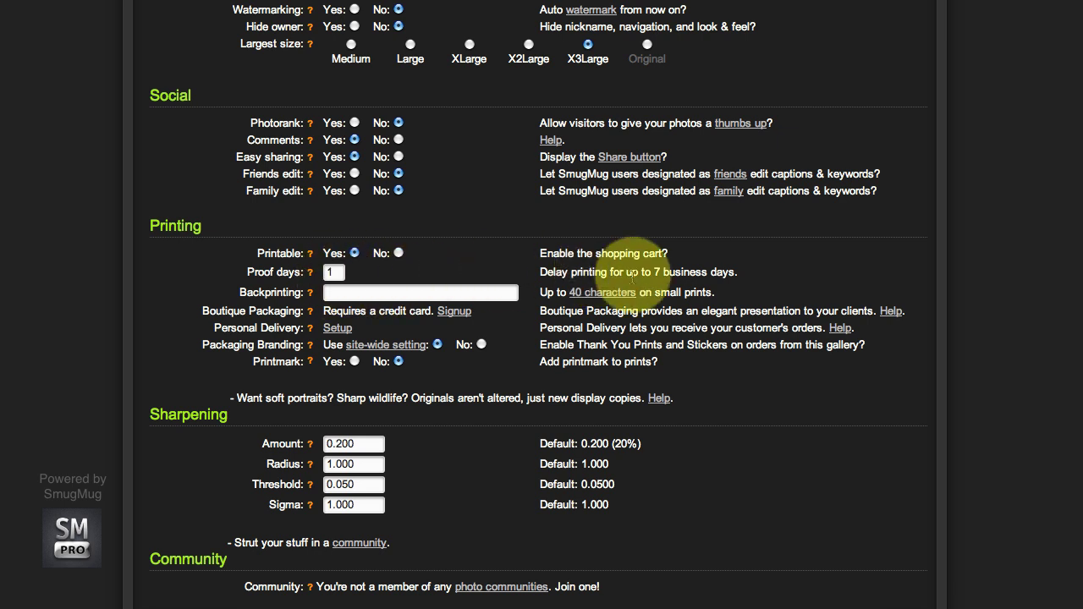
{"action": "left_click", "coordinate": [595, 269]}
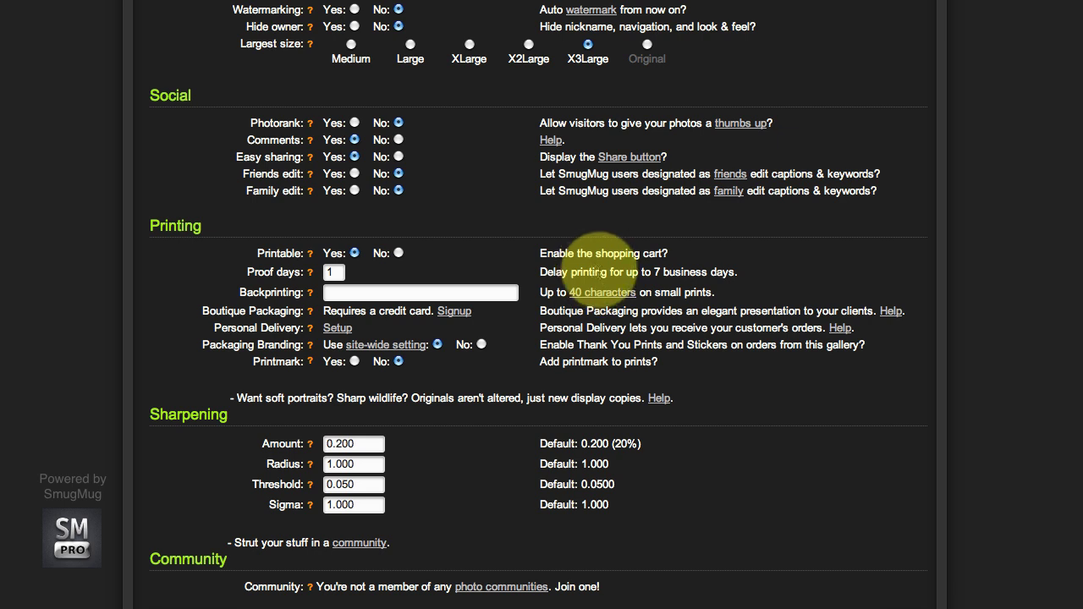
{"action": "left_click", "coordinate": [596, 269]}
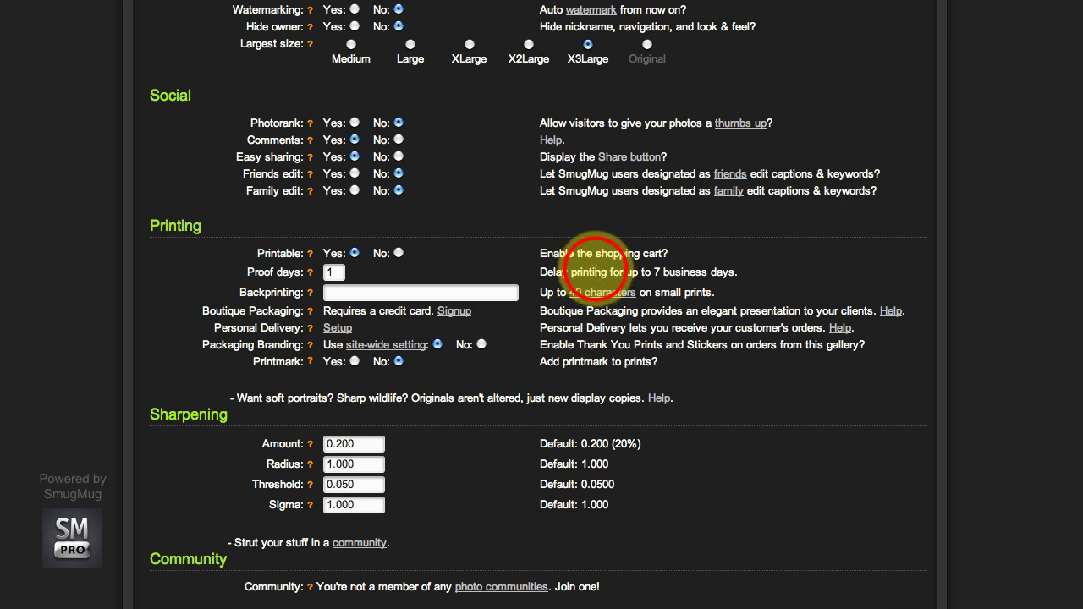
{"action": "left_click", "coordinate": [599, 264]}
{"action": "left_click", "coordinate": [602, 269]}
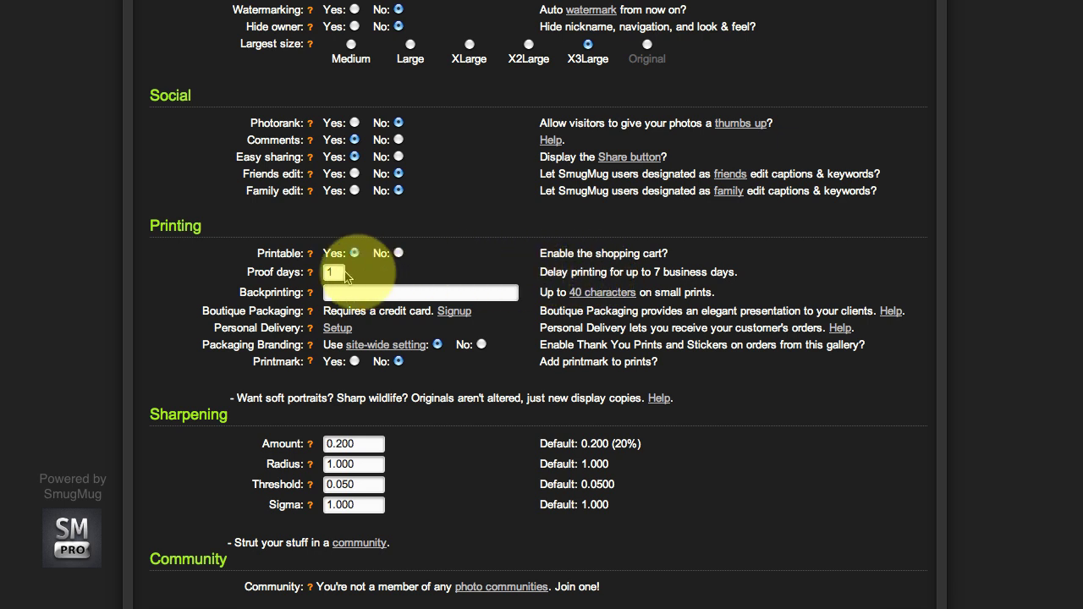
{"action": "left_click", "coordinate": [330, 272]}
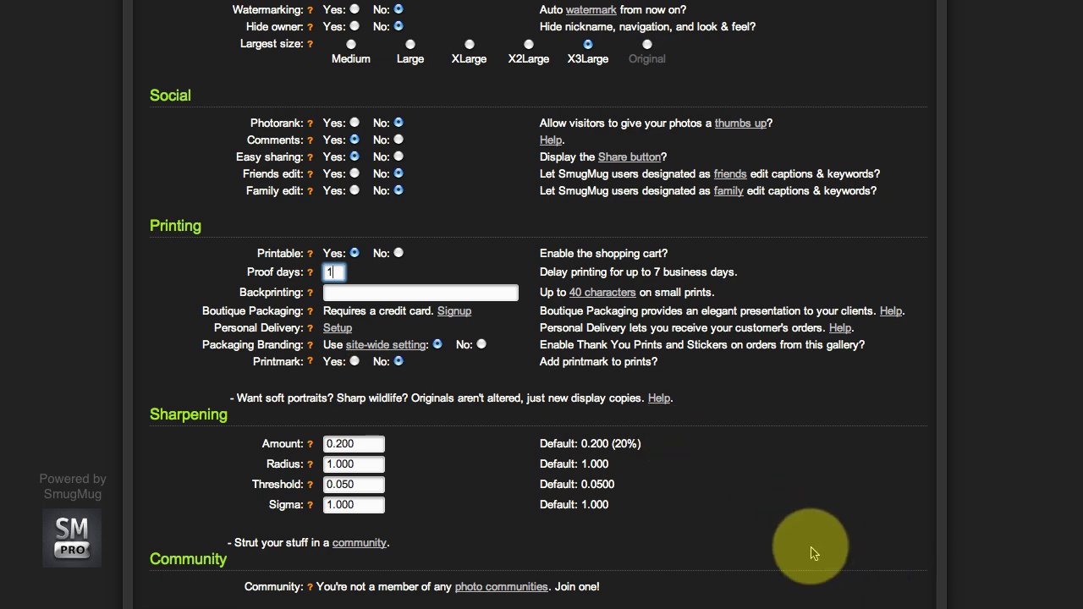
Choose 'Save settings on this page as...' under Quick Settings and name it 'Client Gallery'.
{"action": "scroll", "coordinate": [812, 555], "scroll_direction": "up", "scroll_amount": 10}
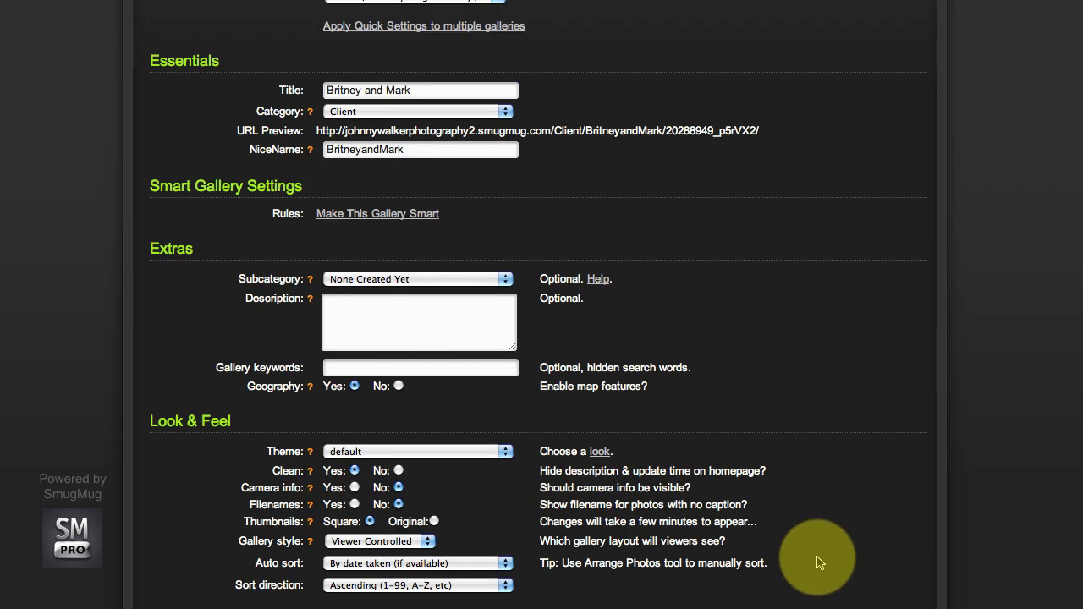
{"action": "scroll", "coordinate": [819, 563], "scroll_direction": "up", "scroll_amount": 3}
{"action": "left_click", "coordinate": [355, 177]}
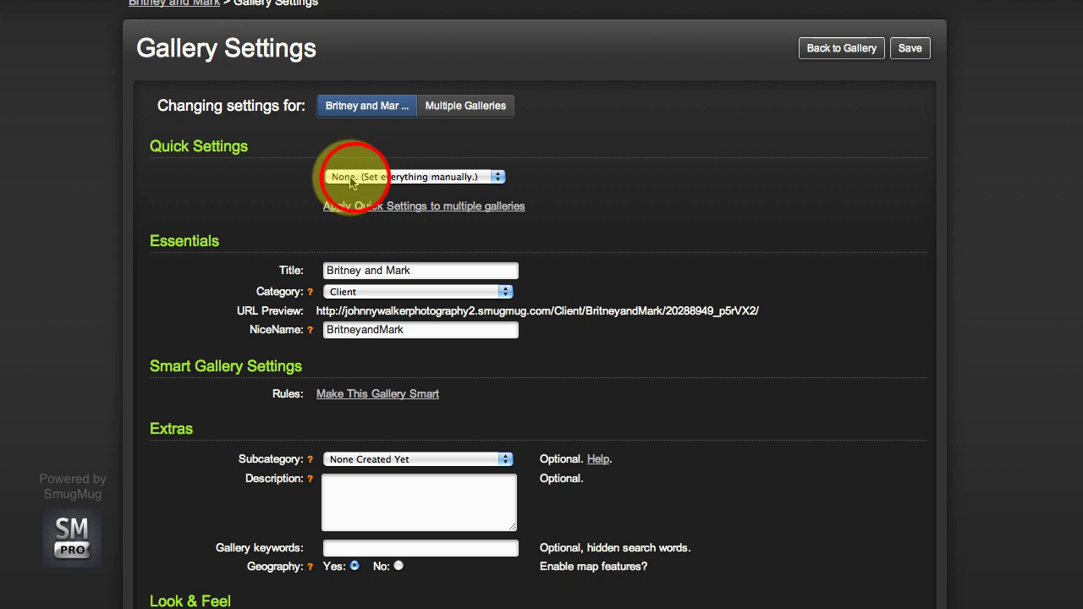
{"action": "left_click", "coordinate": [364, 202]}
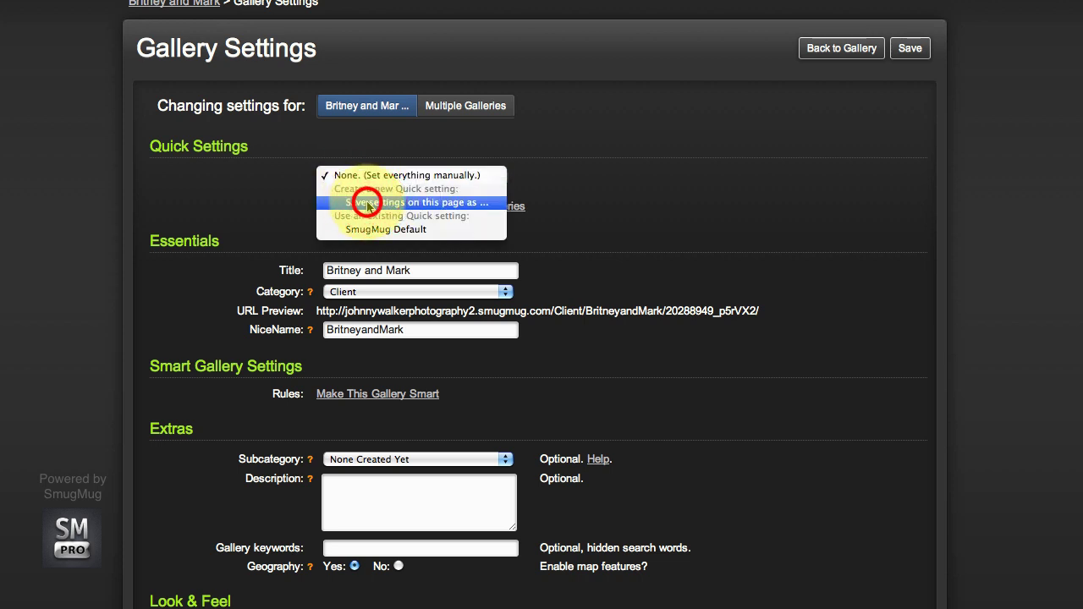
{"action": "left_click", "coordinate": [739, 176]}
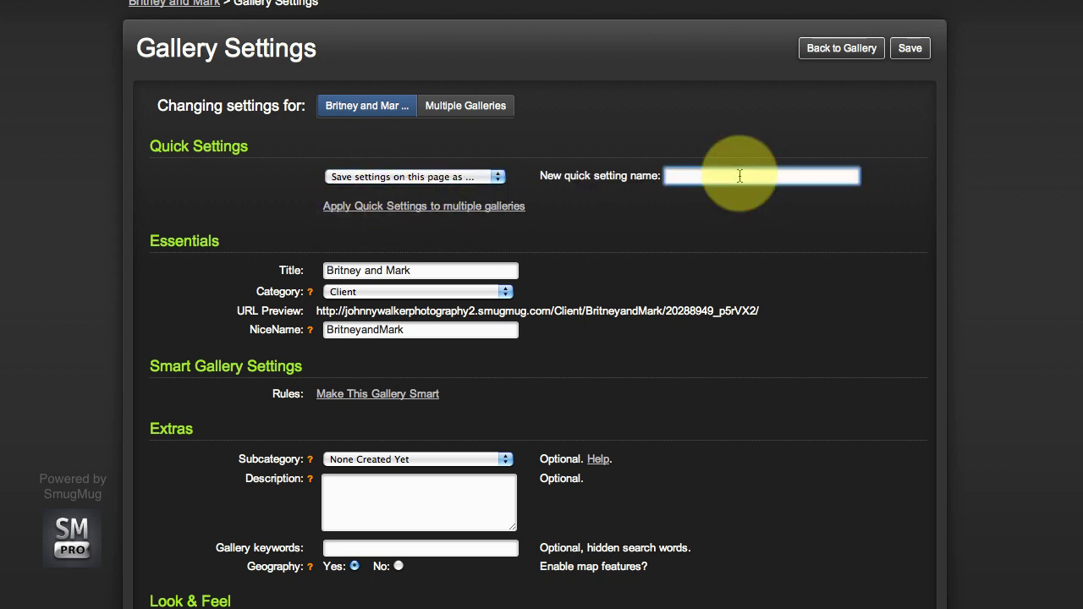
{"action": "type", "text": "Client Gallery"}
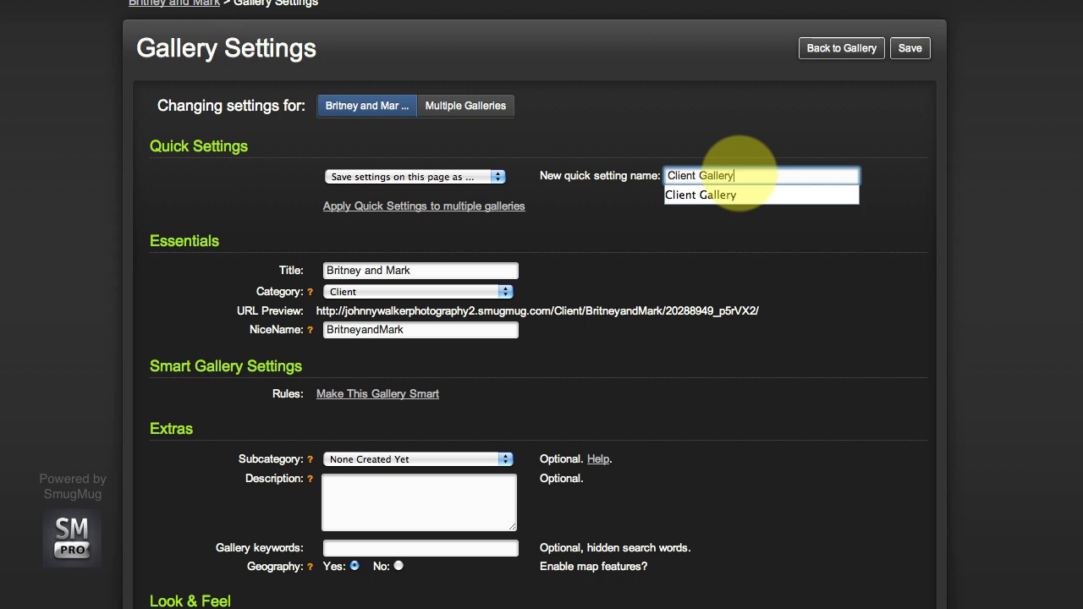
{"action": "left_click", "coordinate": [753, 222]}
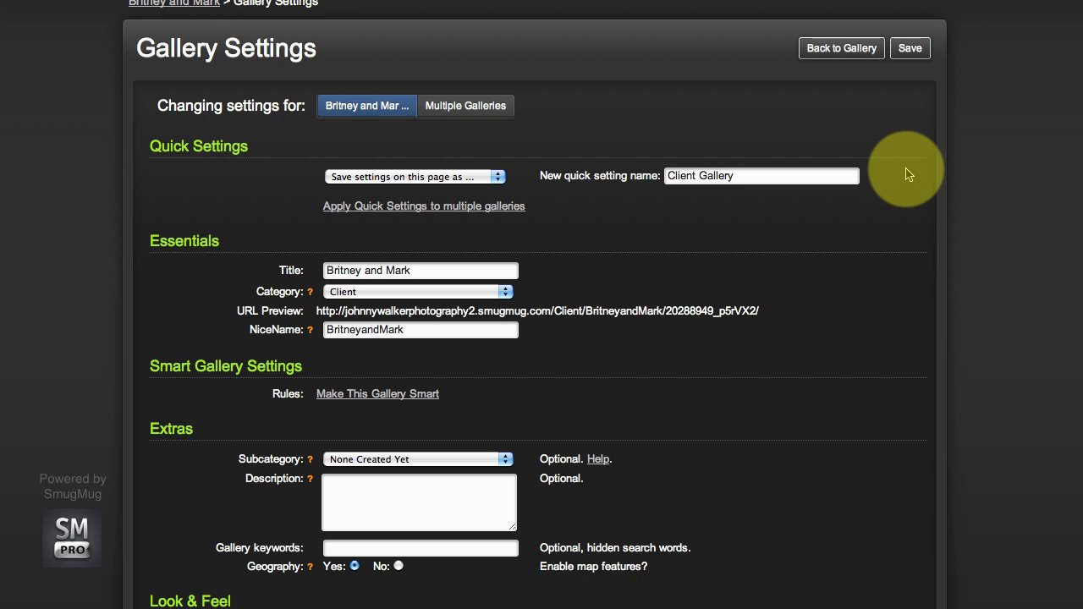
Save all Gallery Settings changes, including the 'Client Gallery' quick setting.
{"action": "left_click", "coordinate": [910, 48]}
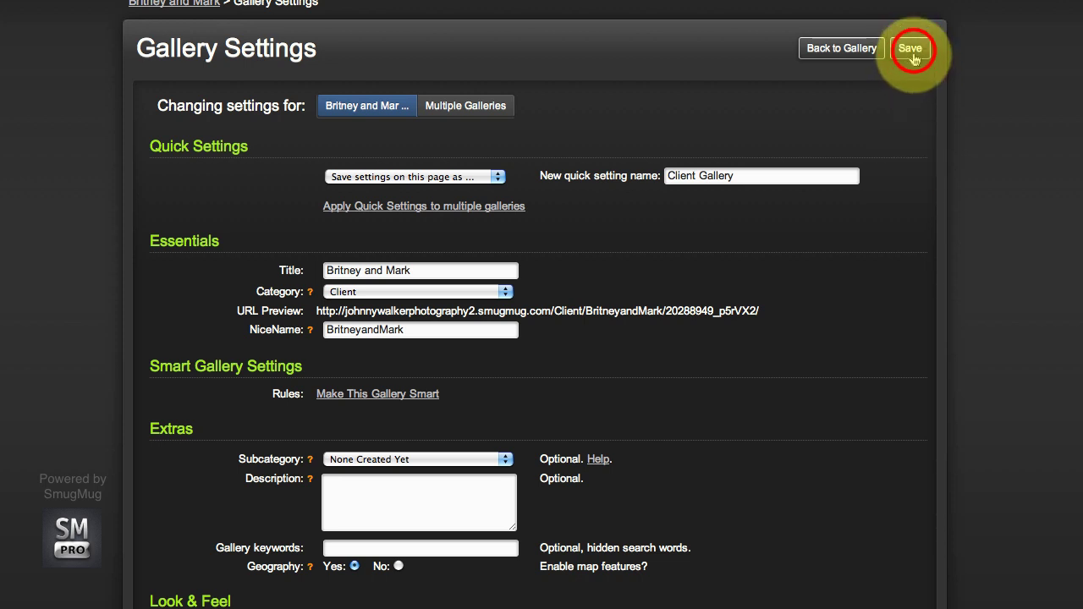